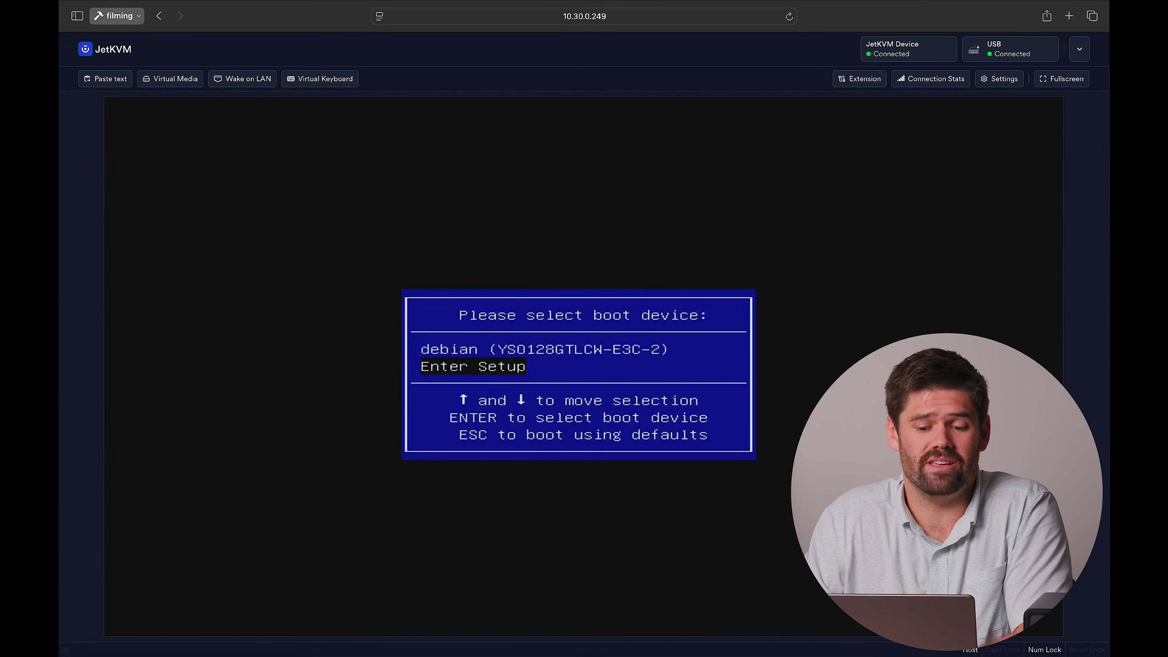
In the firmware setup, set Advanced > WatchDog Settings > Watch Dog Control to Disabled
key("Return")
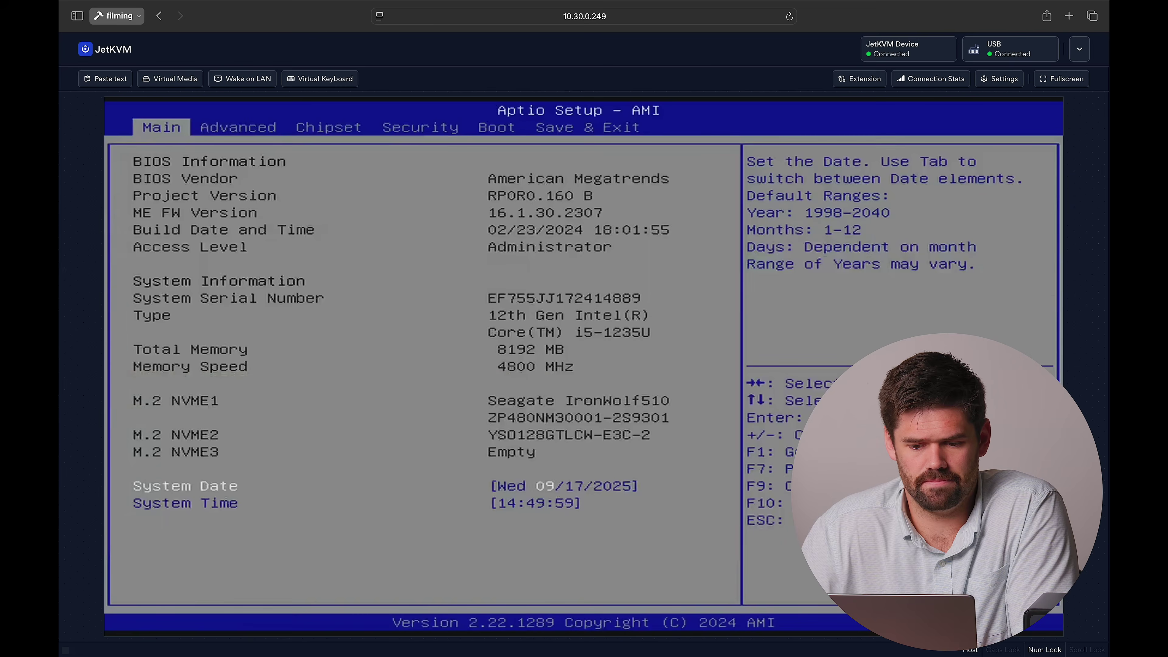
key("Right")
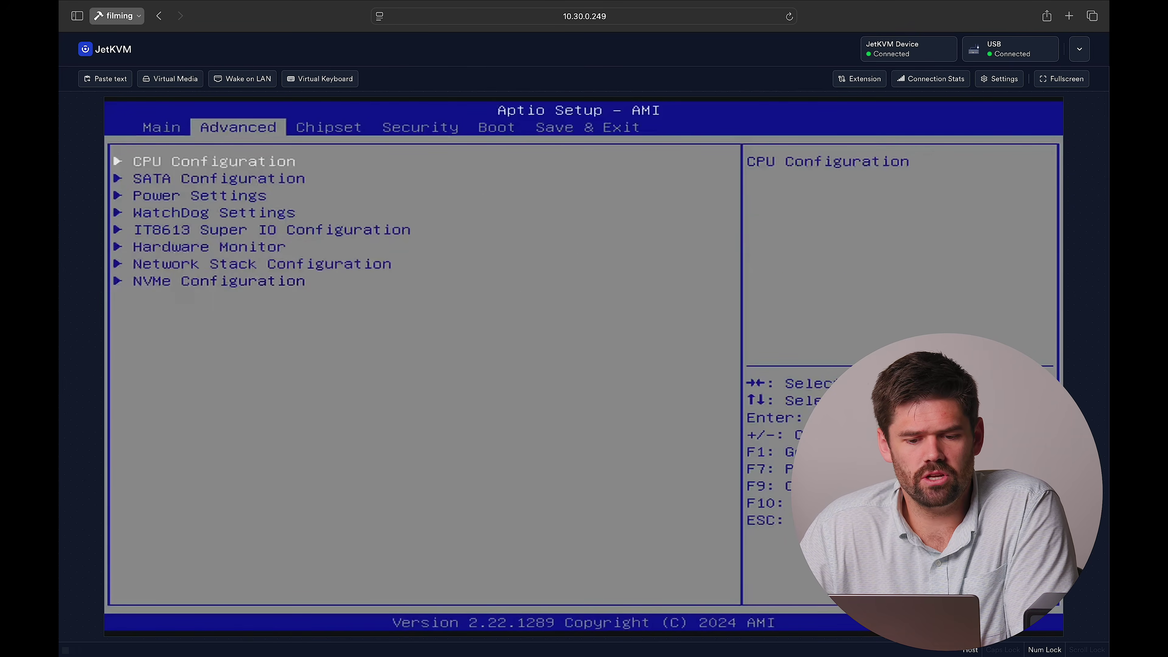
key("Down")
key("Down")
key("Down")
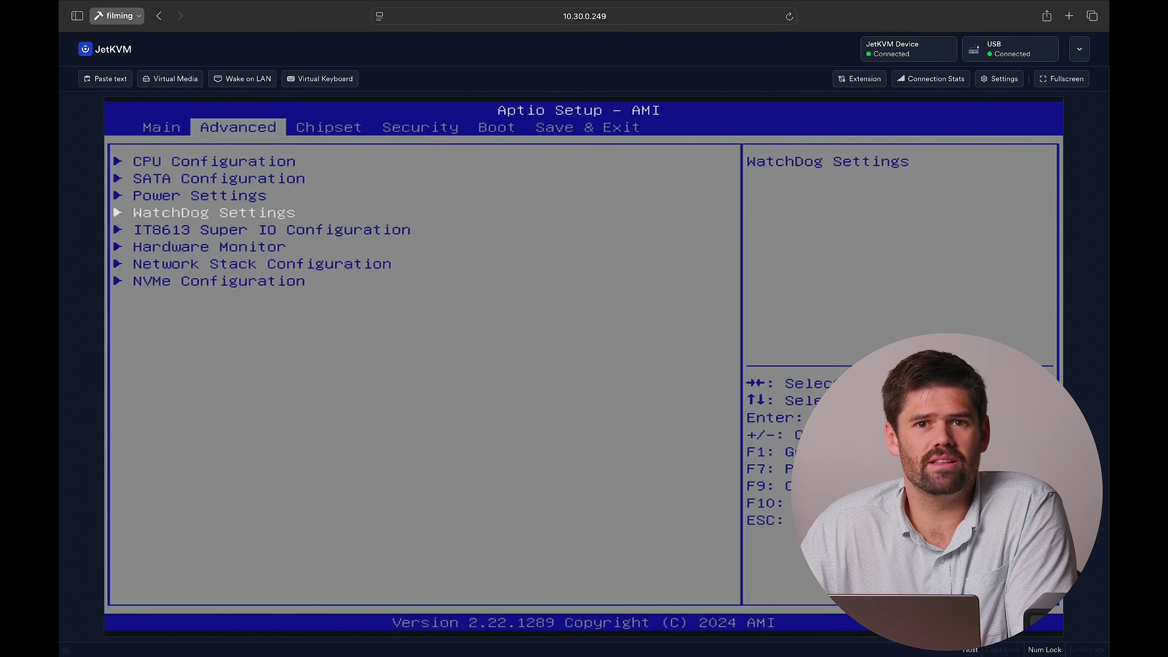
key("Return")
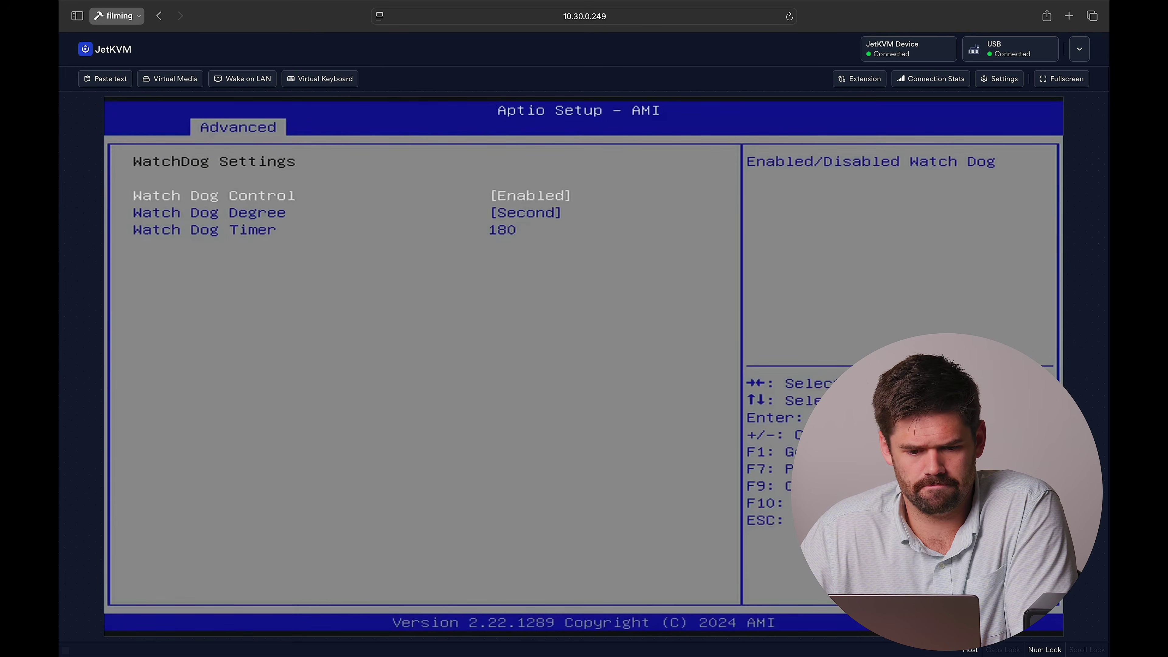
key("Return")
key("Up")
key("Return")
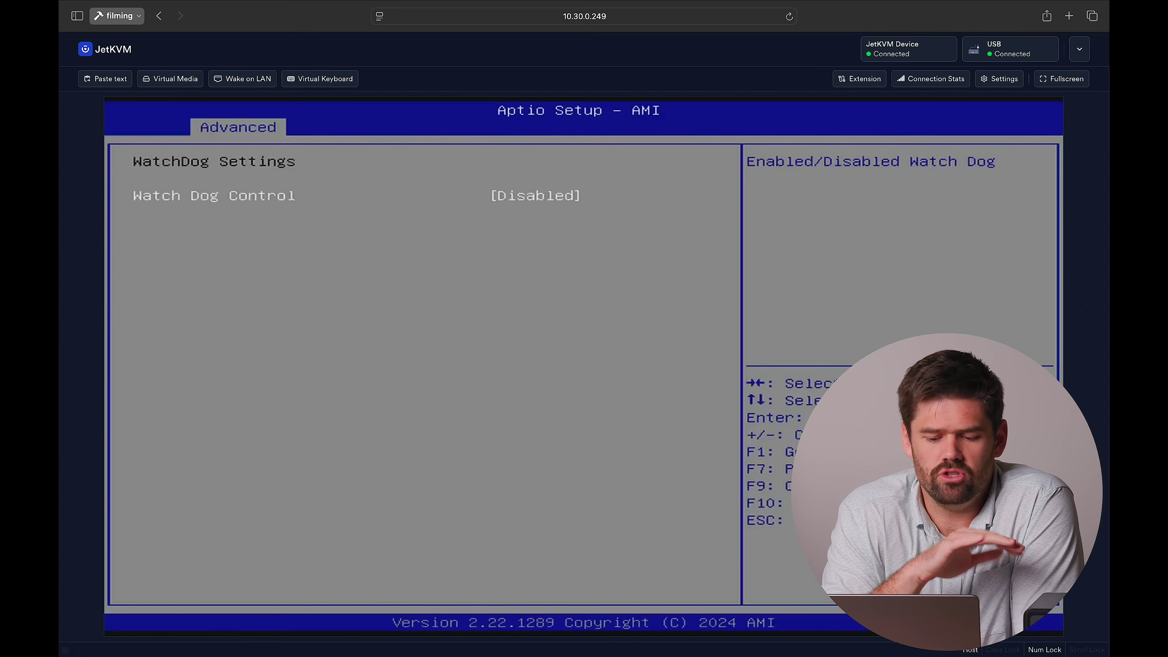
key("Escape")
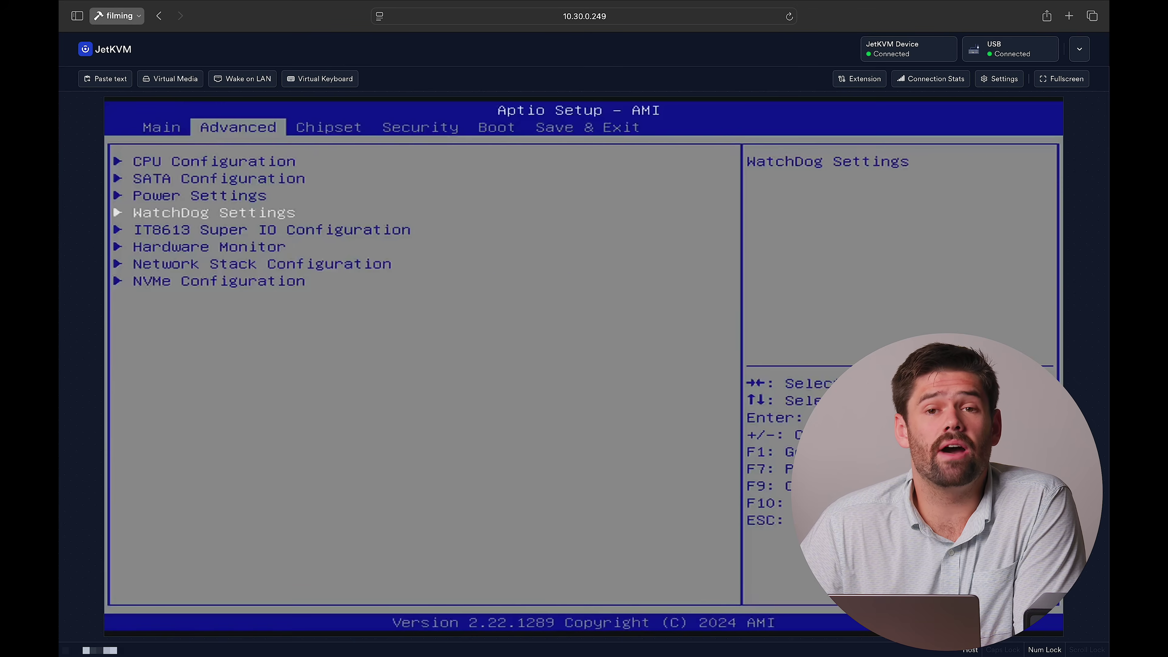
key("Right")
key("Right")
key("Right")
Step through the M2-KEYM1, M2-KEYM2 and M2-KEYM3 boot options, ending on M2-KEYM3
key("Down")
key("Down")
key("Down")
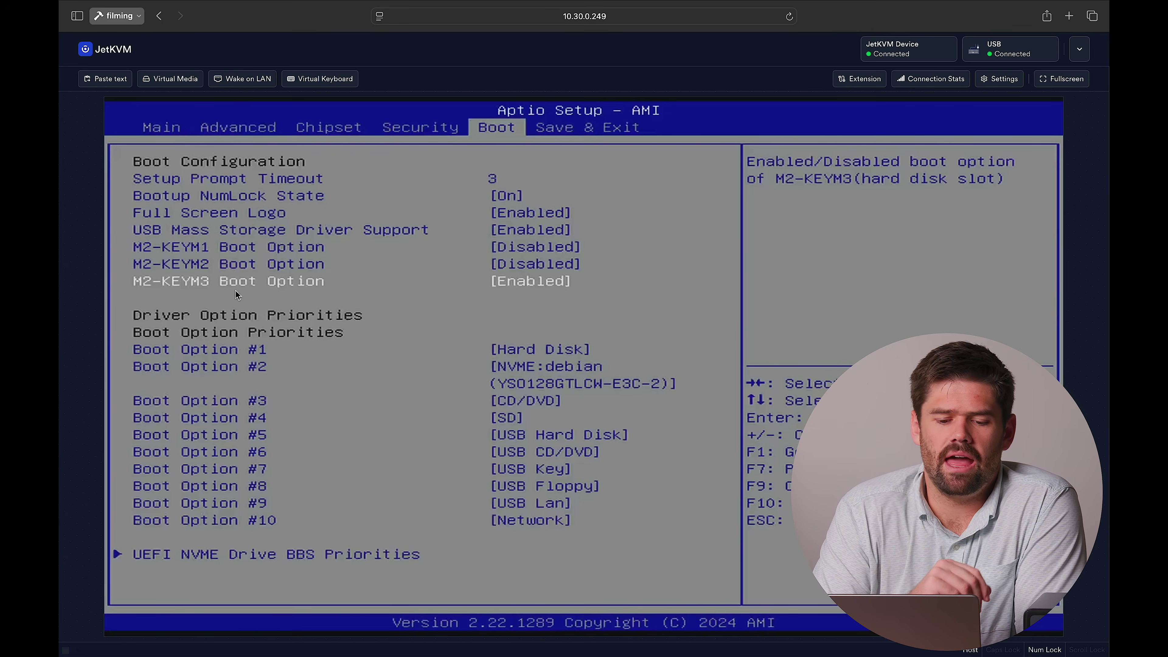
key("Up")
key("Up")
key("Down")
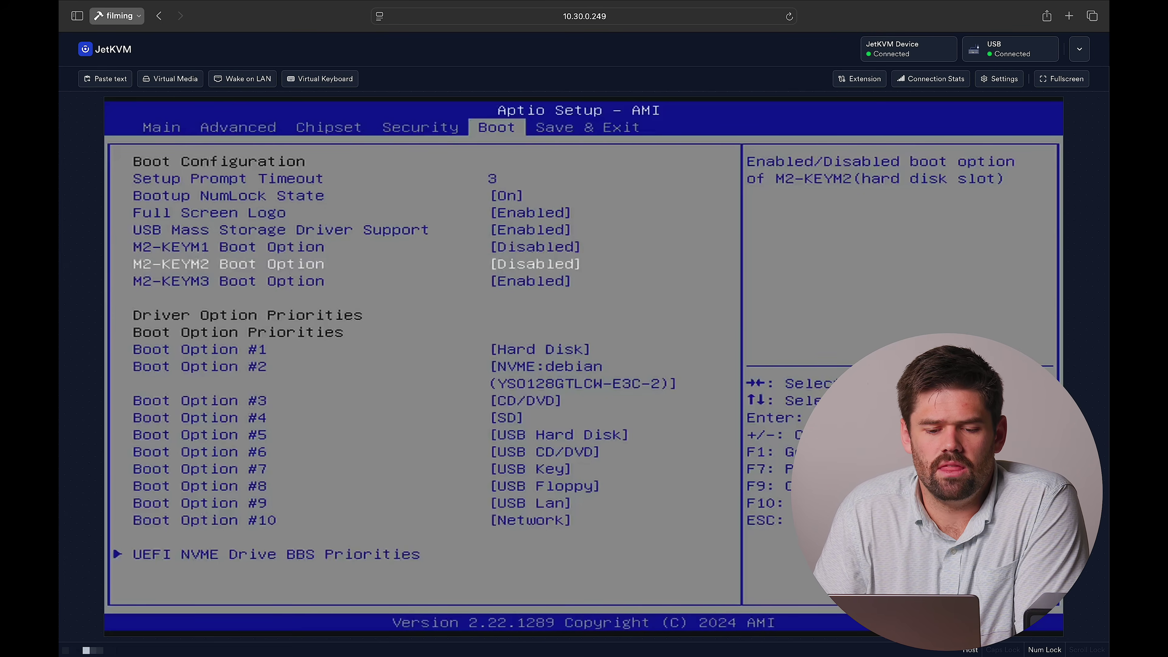
key("Up")
key("Down")
key("Up")
key("Down")
key("Down")
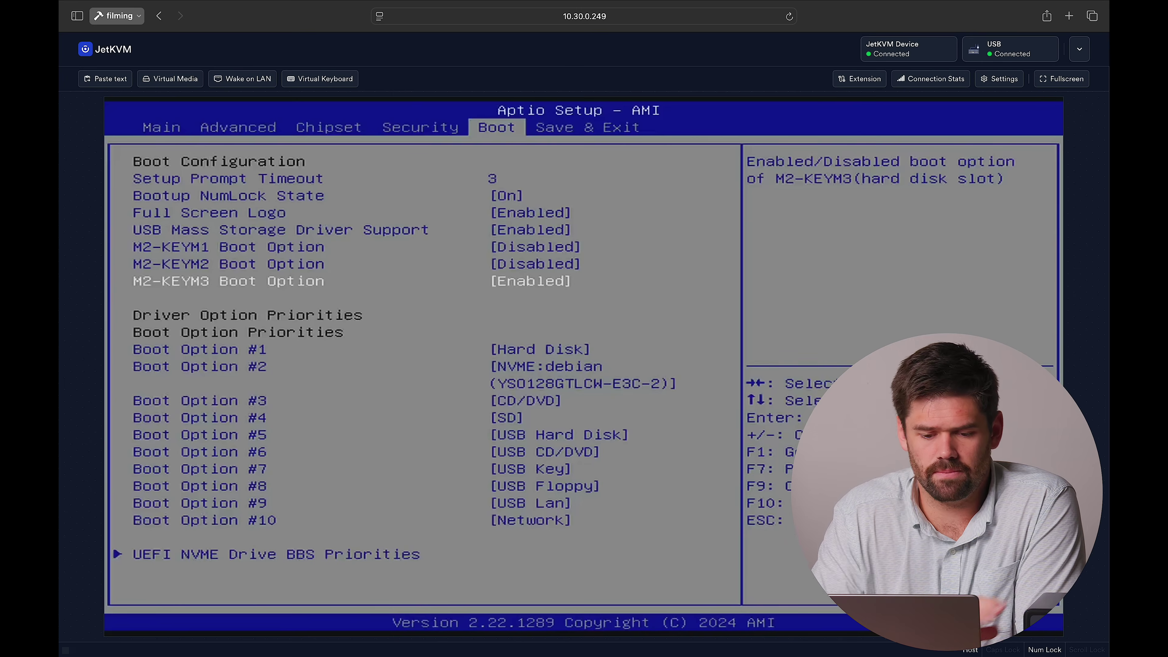
Set the M2-KEYM3 Boot Option to Disabled
key("Return")
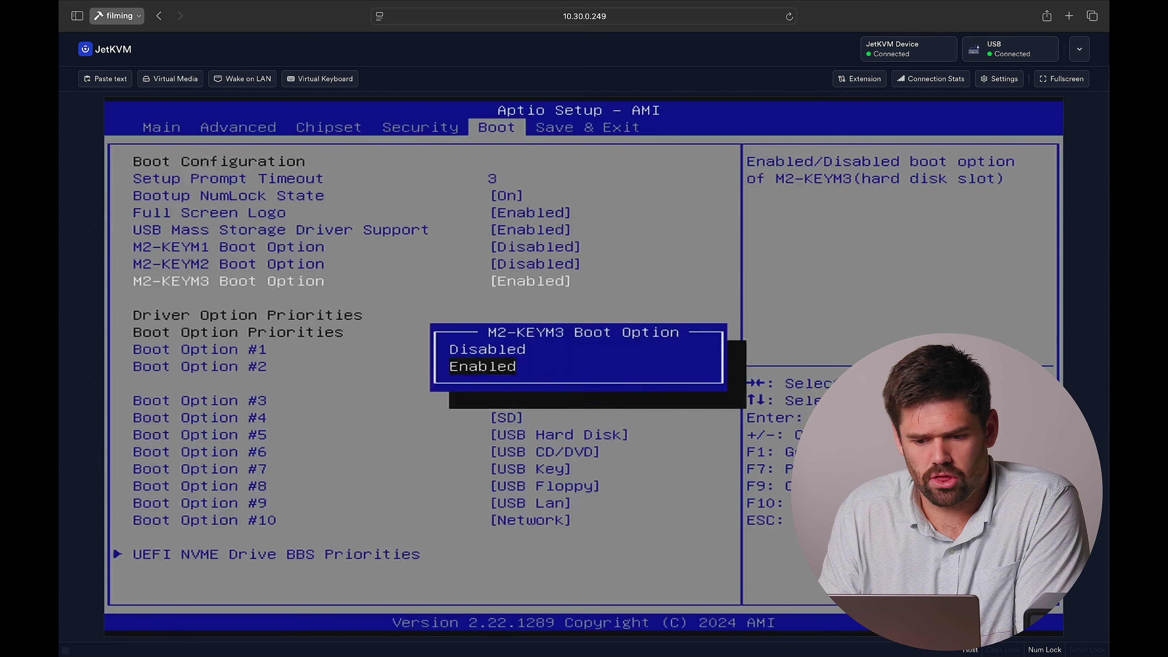
key("Up")
key("Return")
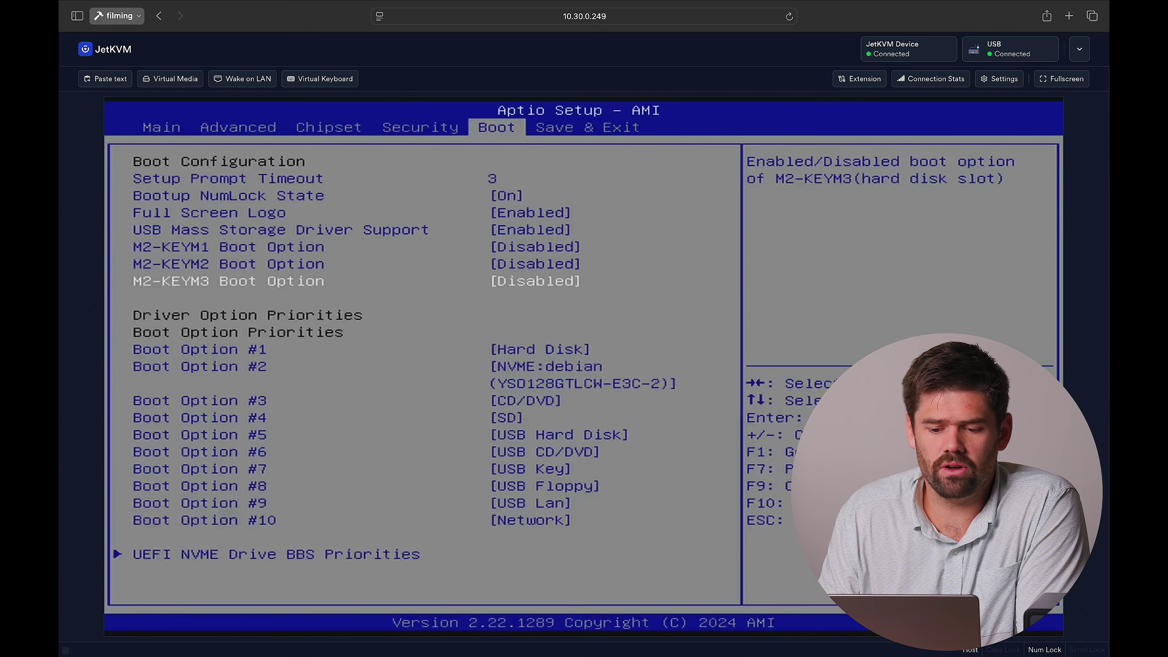
Set the M2-KEYM1 and M2-KEYM2 Boot Options to Enabled
key("Up")
key("Up")
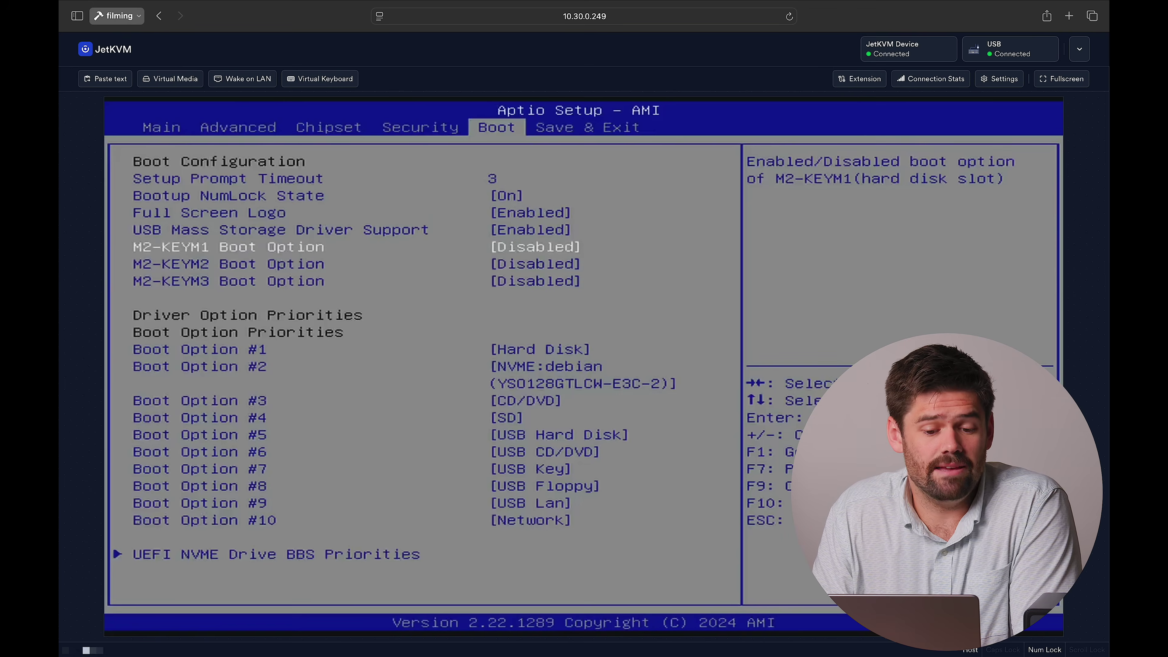
key("Return")
key("Down")
key("Return")
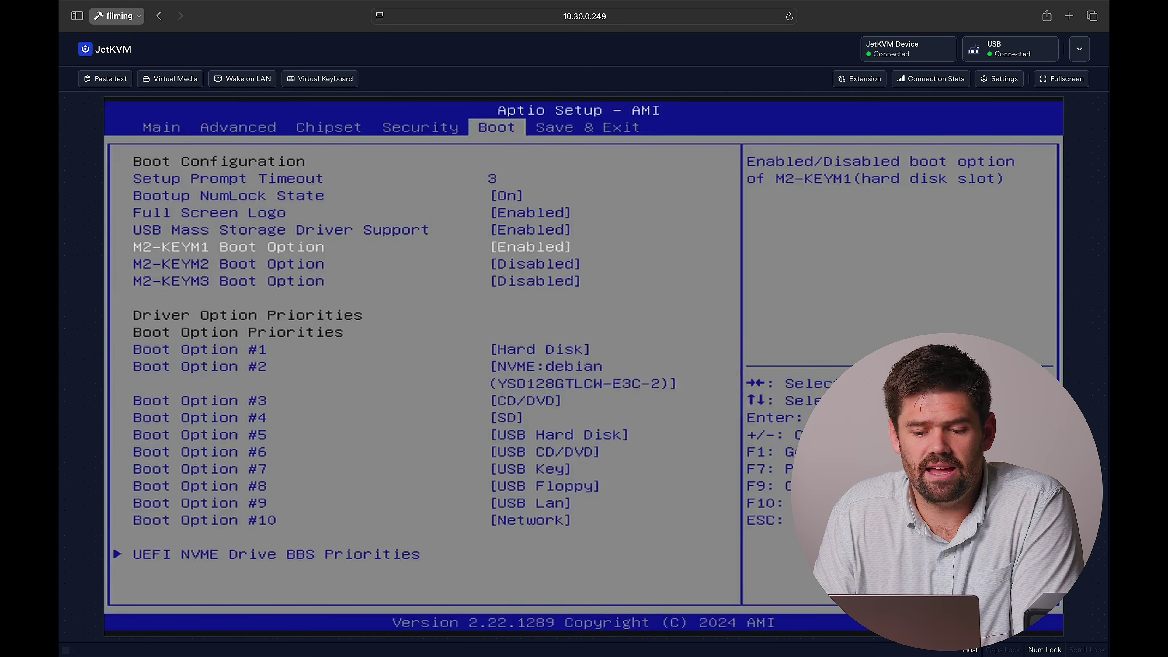
key("Down")
key("Return")
key("Down")
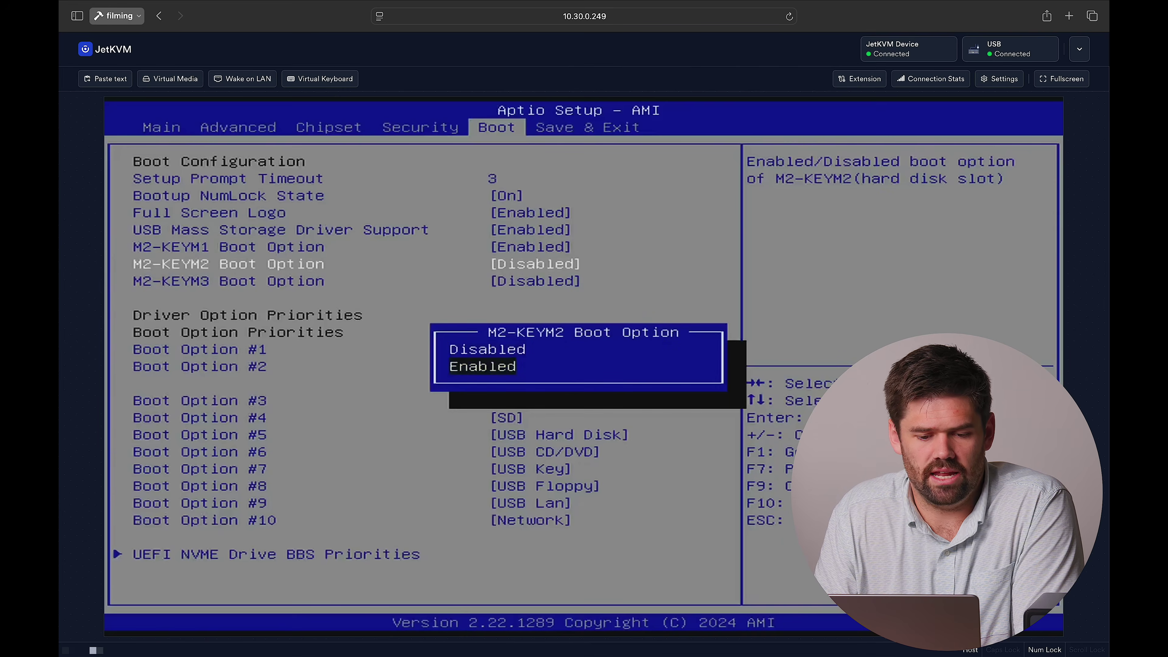
key("Return")
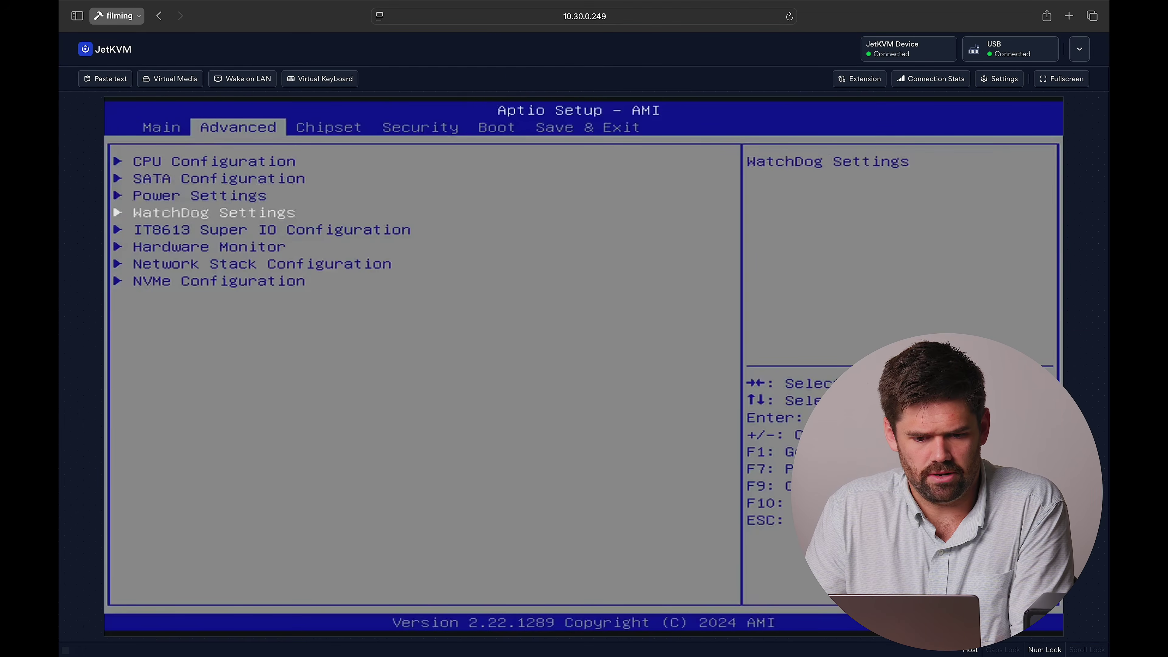
Set Watch Dog Control in WatchDog Settings to Disabled
key("Return")
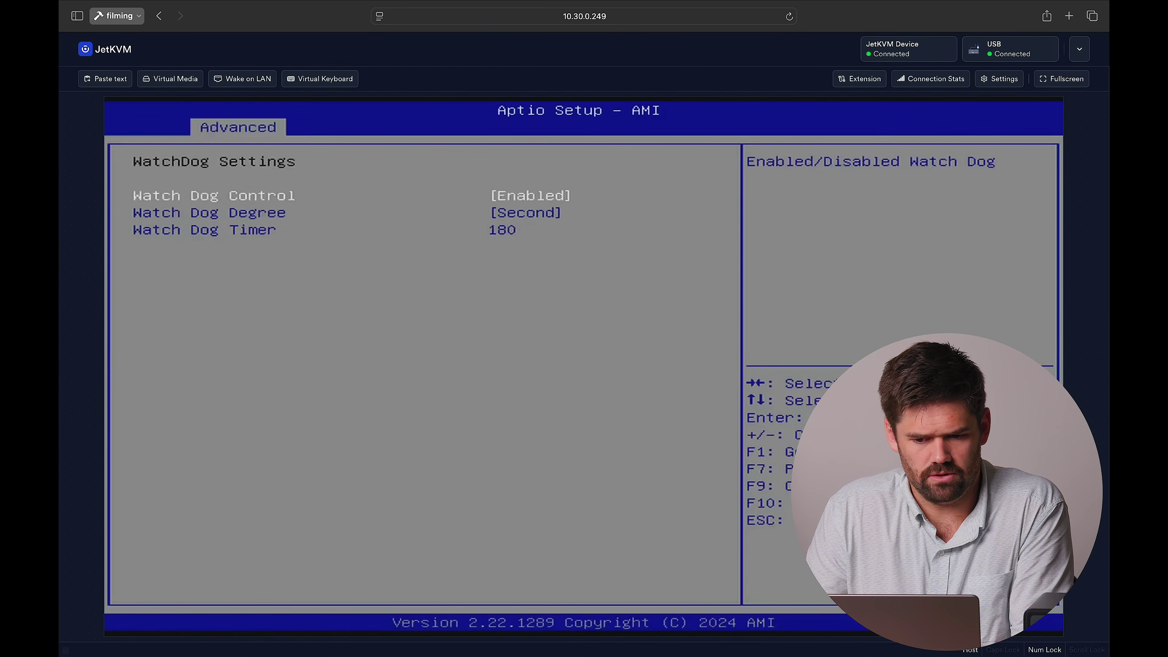
key("Return")
key("Up")
key("Return")
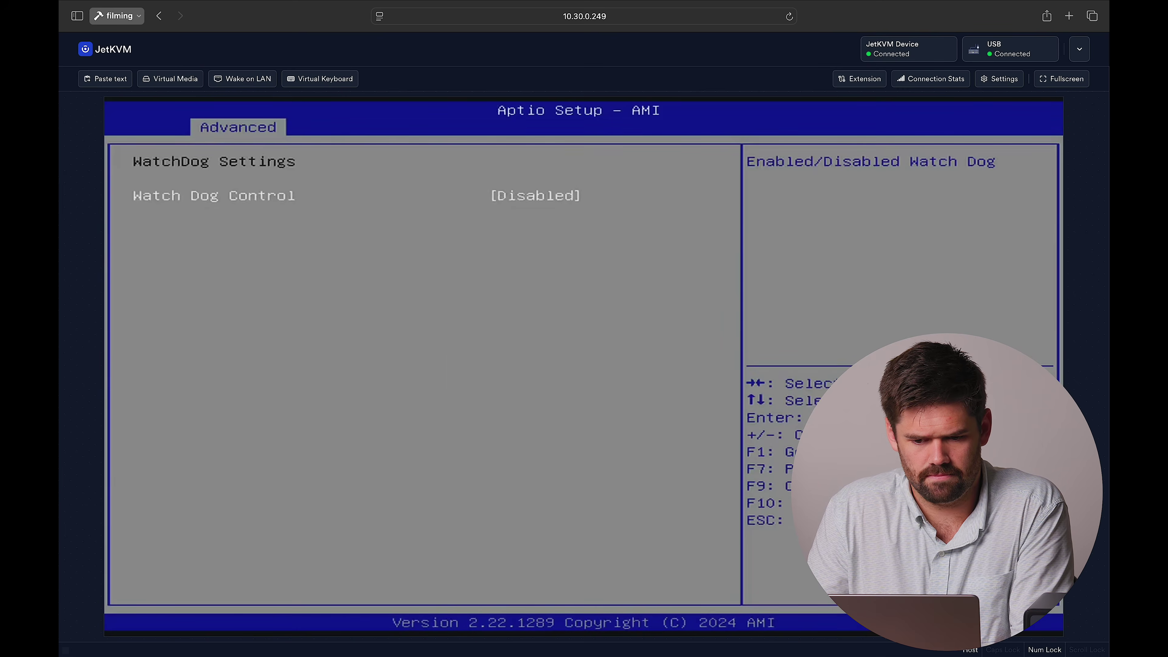
key("Escape")
key("Right")
key("Right")
key("Right")
key("Right")
On the Boot tab, set the M2-KEYM1 and M2-KEYM2 Boot Options to Enabled
key("Left")
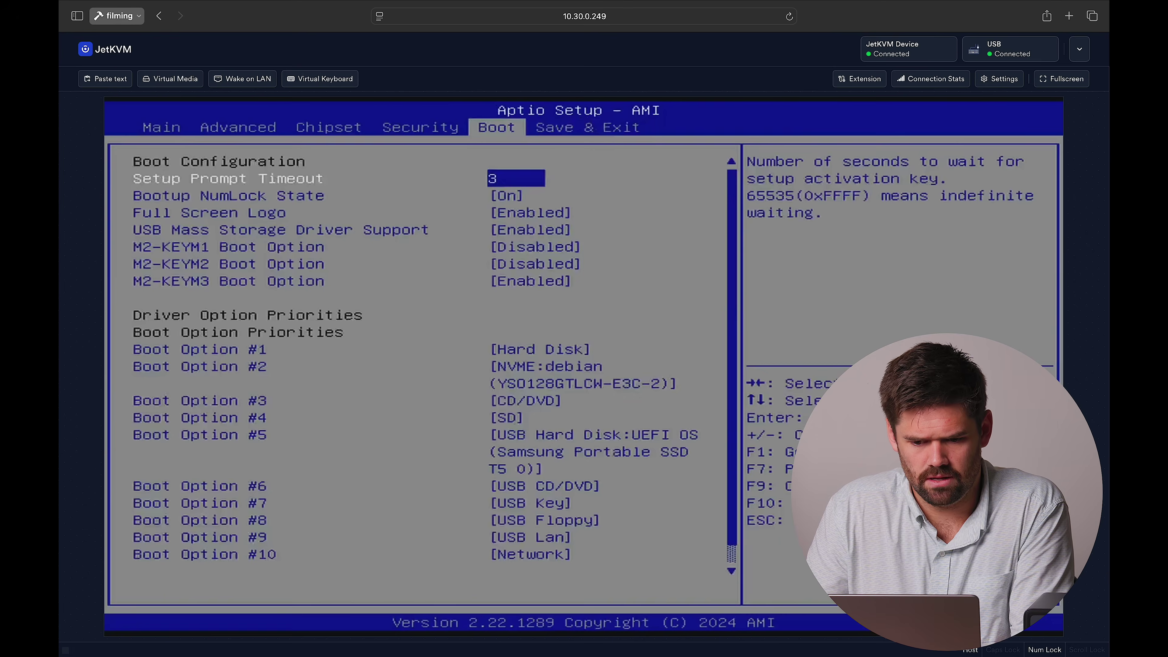
key("Down")
key("Down")
key("Down")
key("Down")
key("Return")
key("Down")
key("Return")
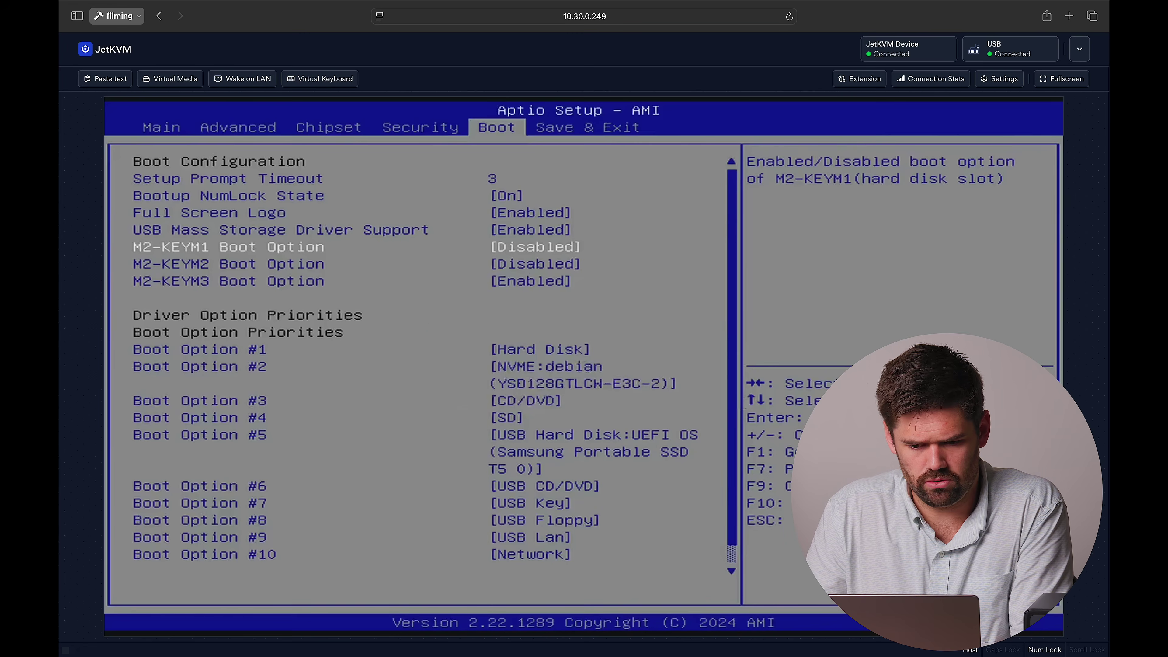
key("Down")
key("Return")
key("Down")
key("Return")
key("Down")
Disable the M2-KEYM3 Boot Option, then Save Changes and Reset the NAS
key("Return")
key("Up")
key("Return")
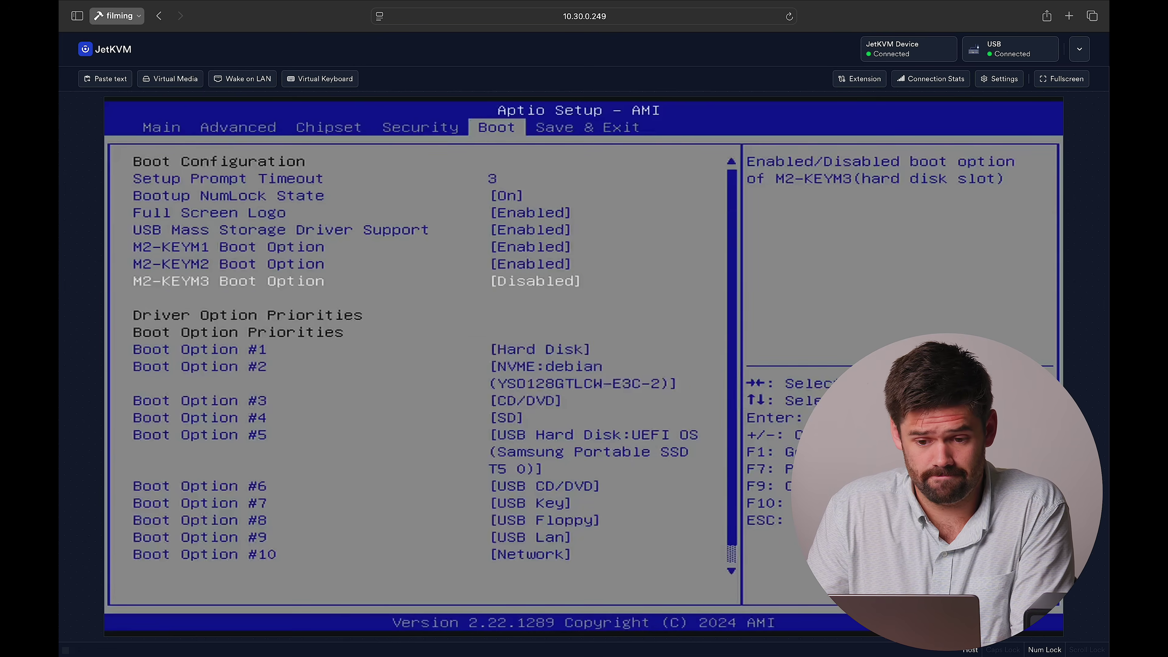
key("Right")
key("Return")
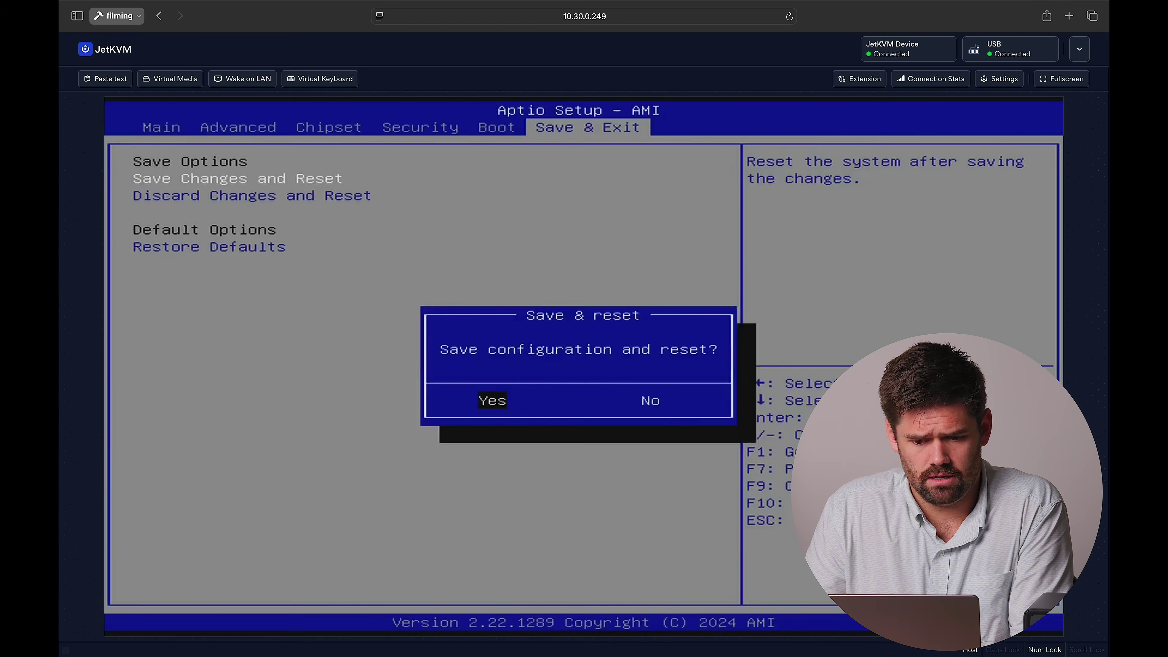
key("Return")
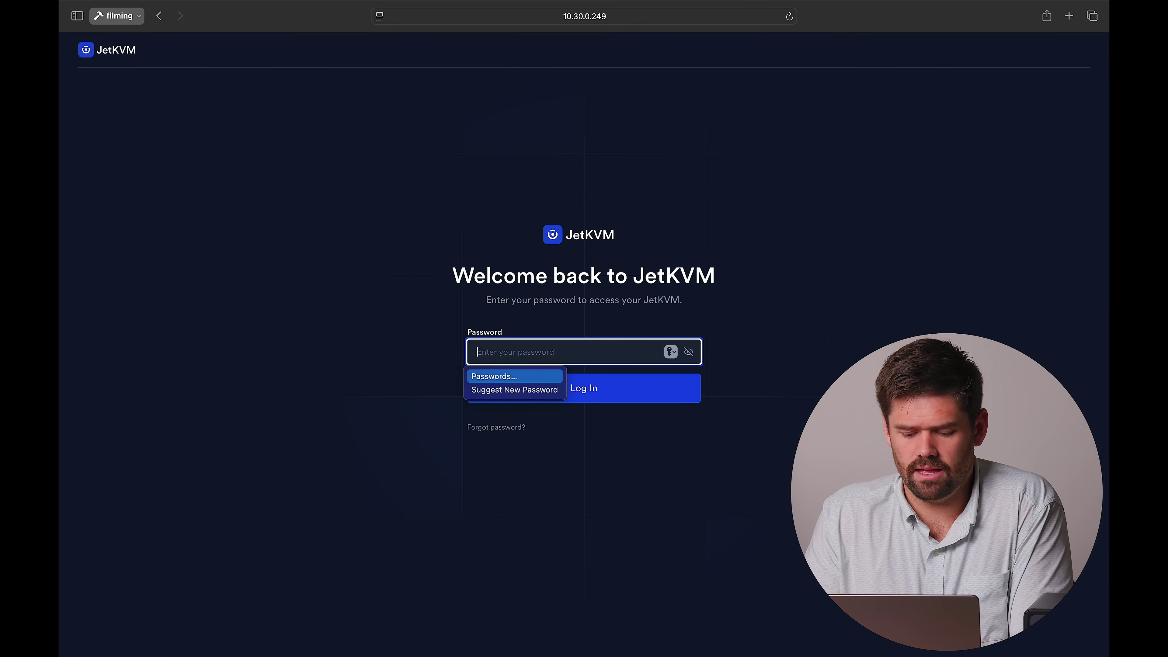
Log in to JetKVM with the device password and boot from UEFI OS (Samsung Portable SSD T5)
type("•••••••")
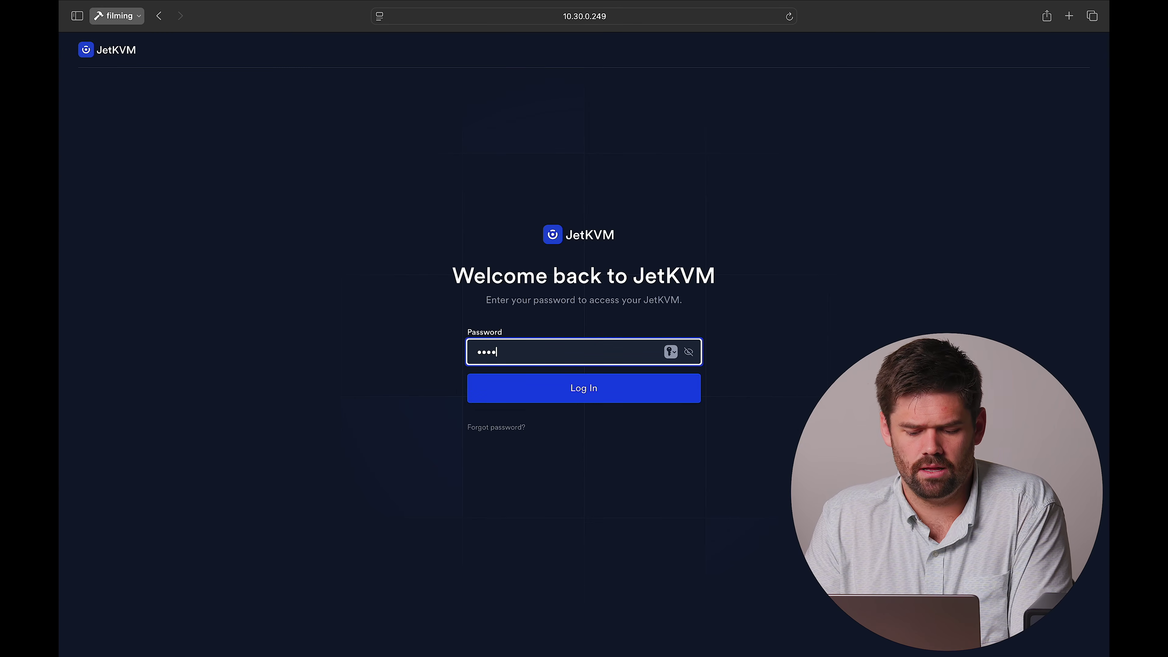
type("•••")
key("Return")
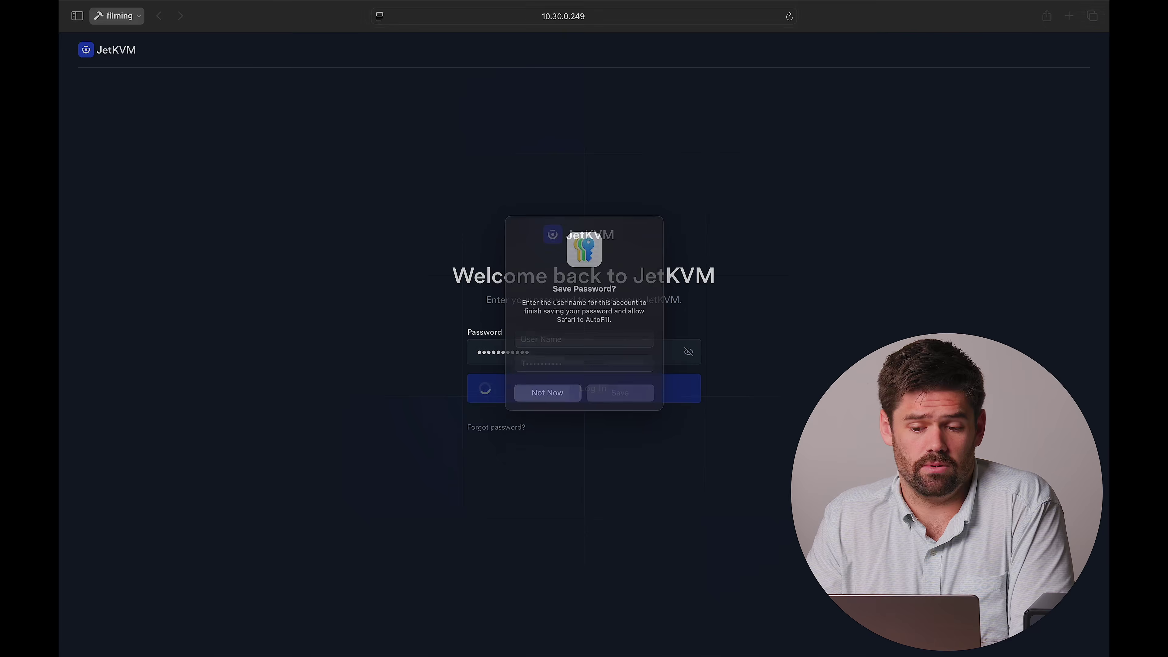
key("Escape")
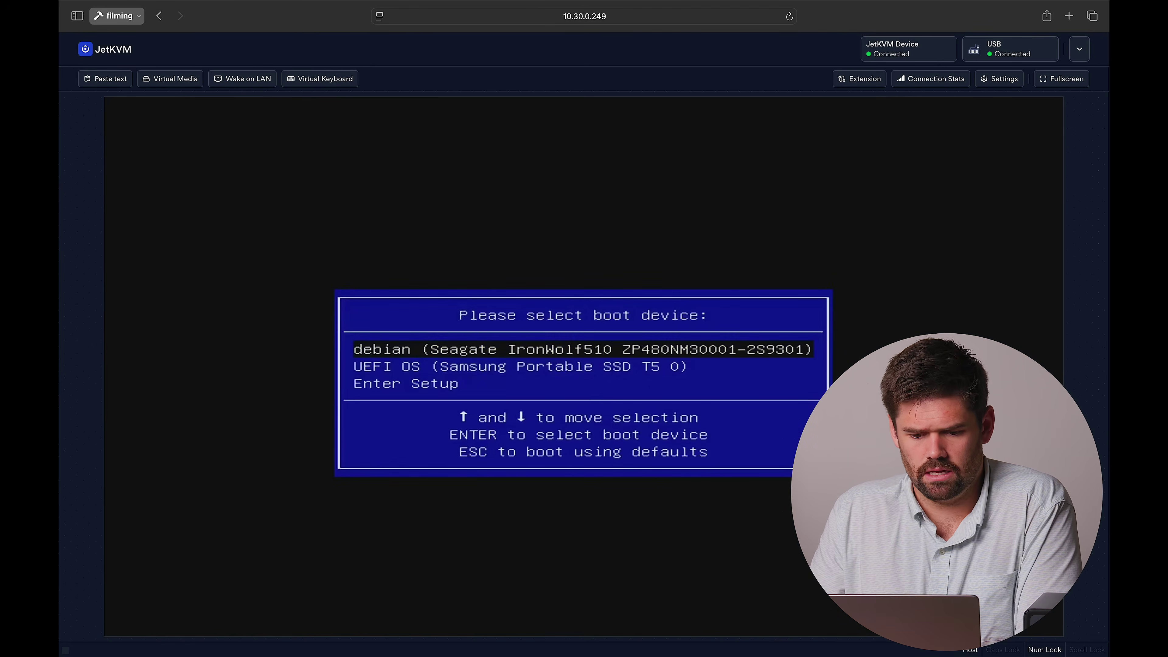
key("Down")
key("Down")
key("Down")
key("Down")
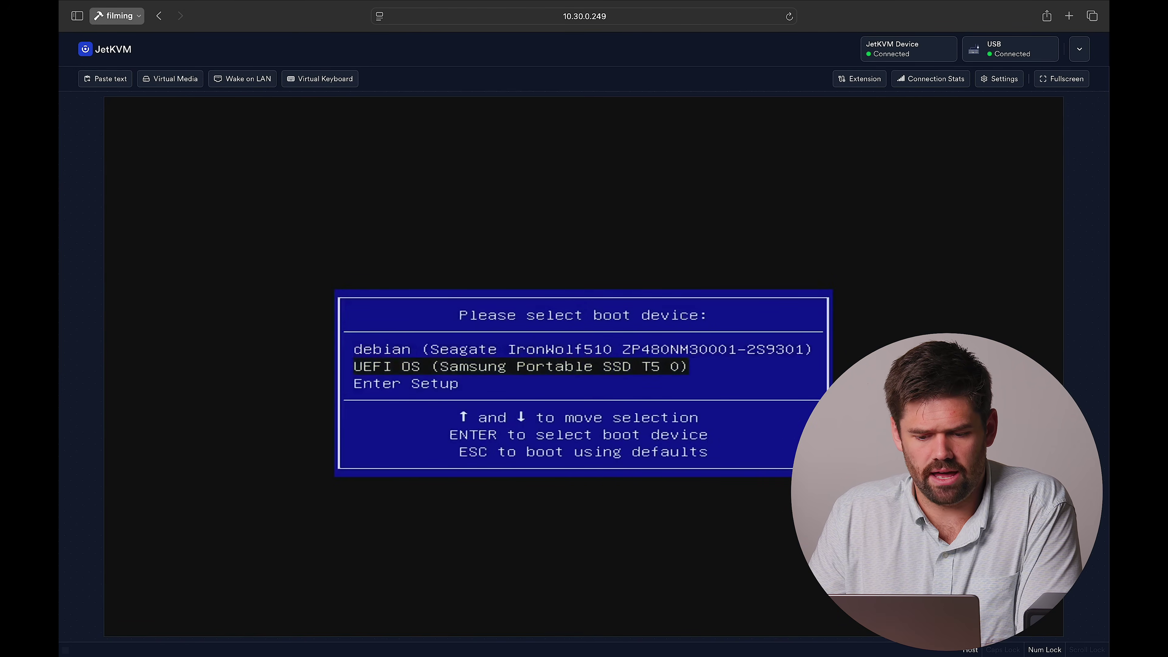
key("Return")
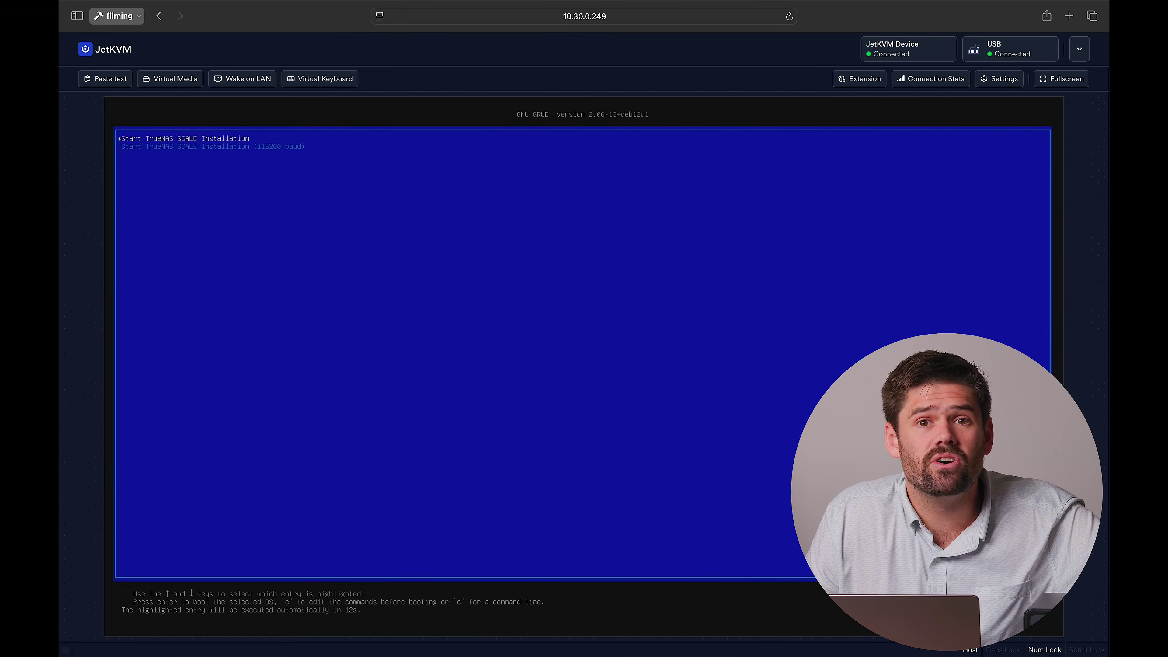
Start the TrueNAS SCALE installer and choose 1 Install/Upgrade
key("Return")
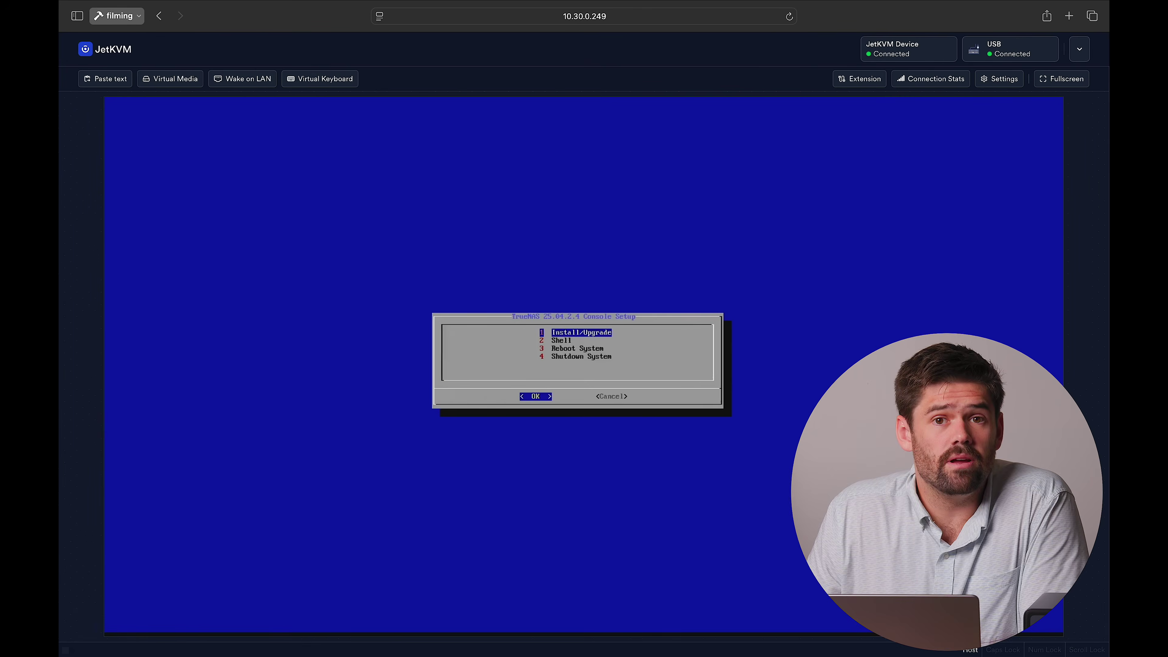
key("Up")
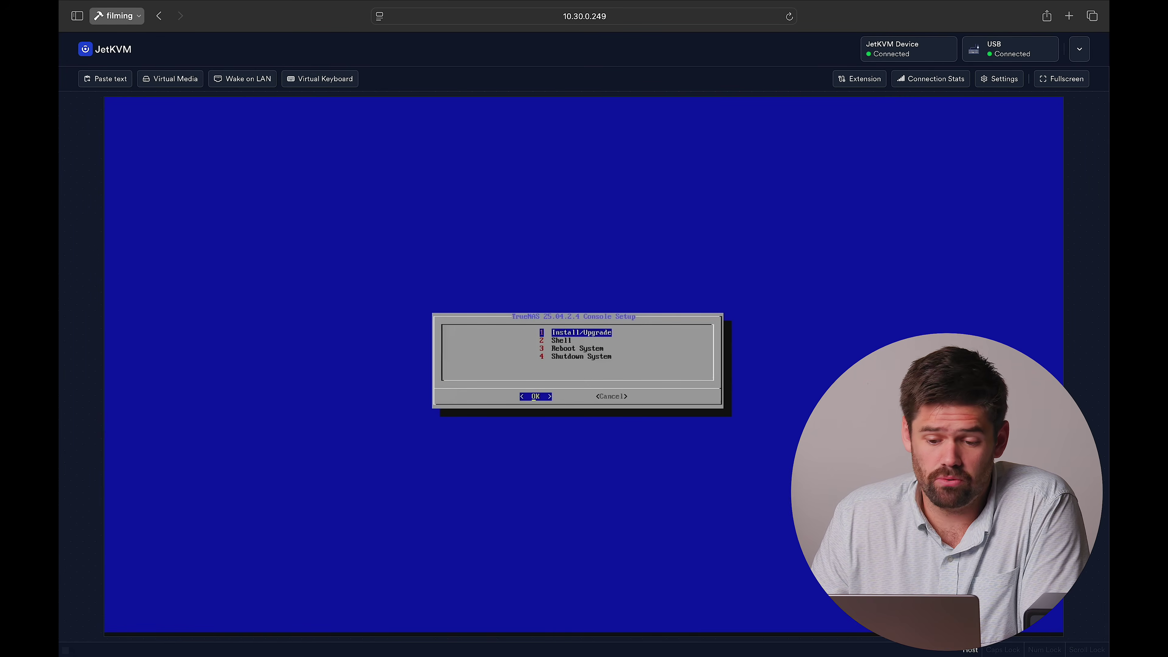
key("Return")
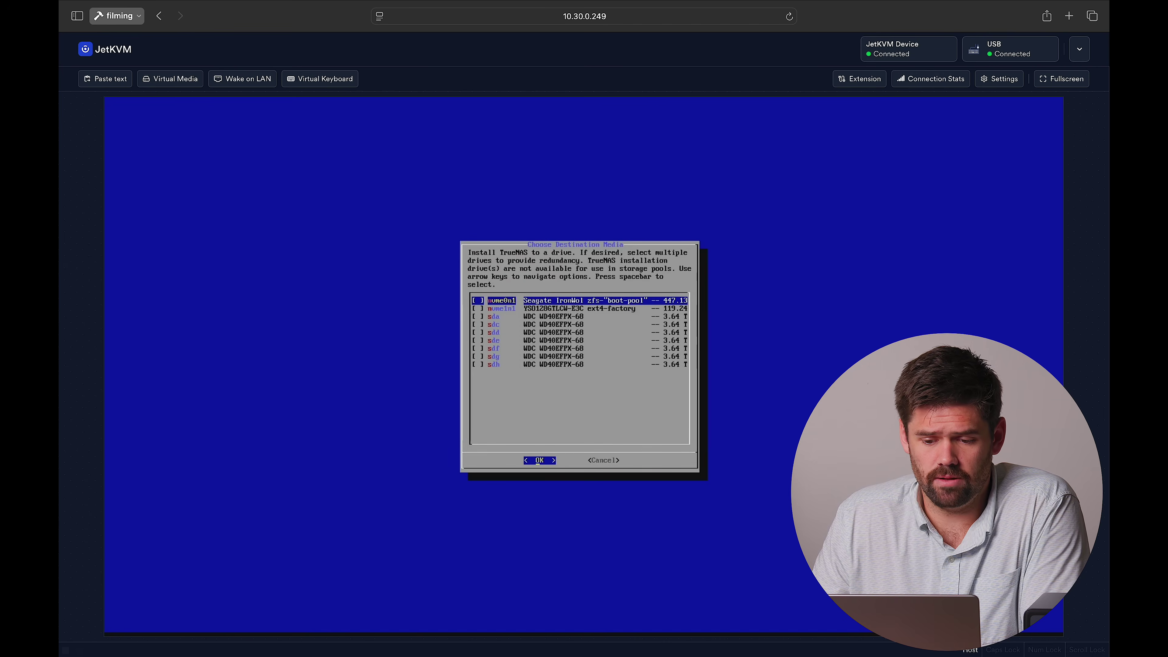
Mark nvme0n1 as the only install destination and accept the erase warning
key("Down")
key("Down")
key("Down")
key("Down")
key("Down")
key("Down")
key("Down")
key("Down")
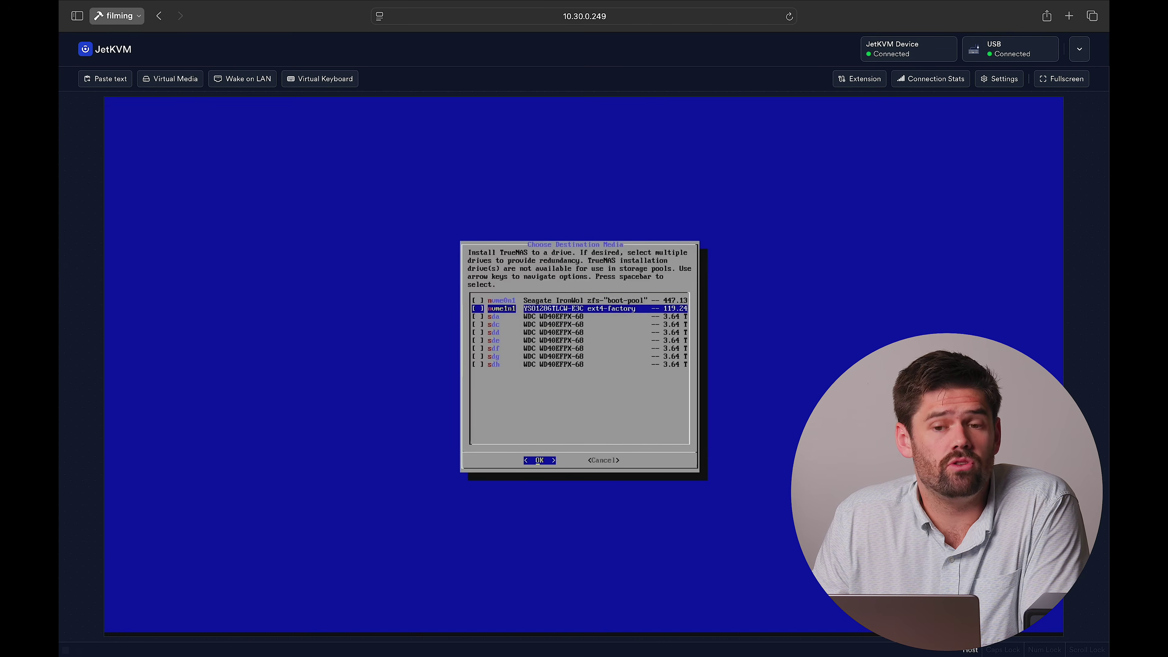
key("Up")
key("Up")
key("Up")
key("Up")
key("Up")
key("Up")
key("Up")
key("Up")
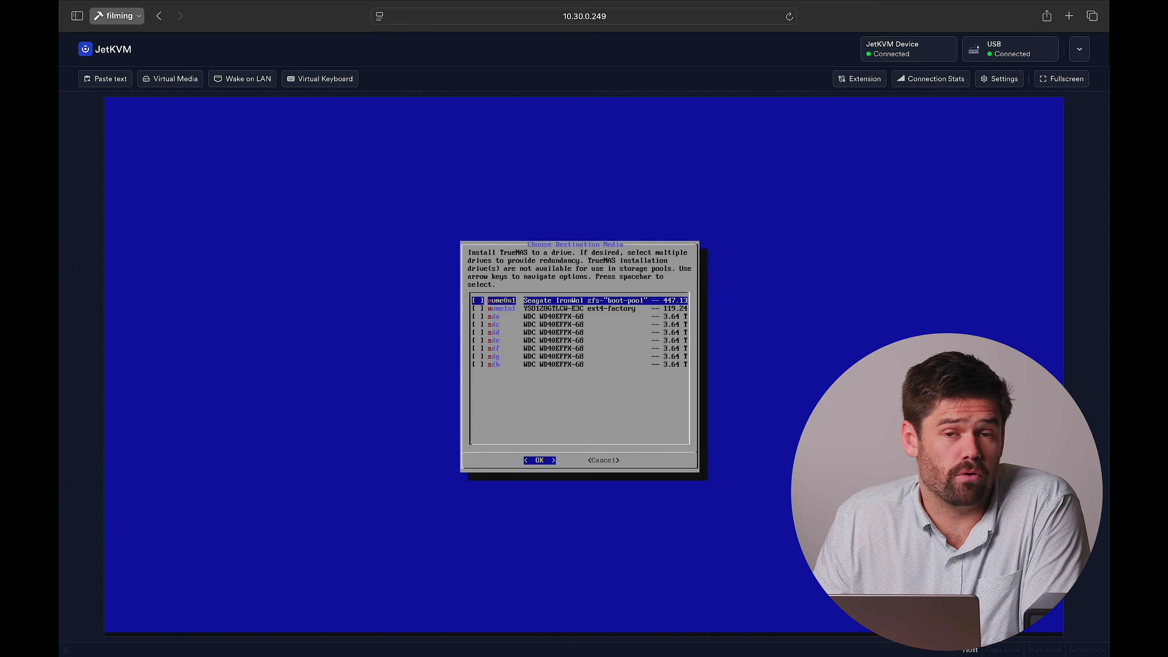
key("Down")
key("Up")
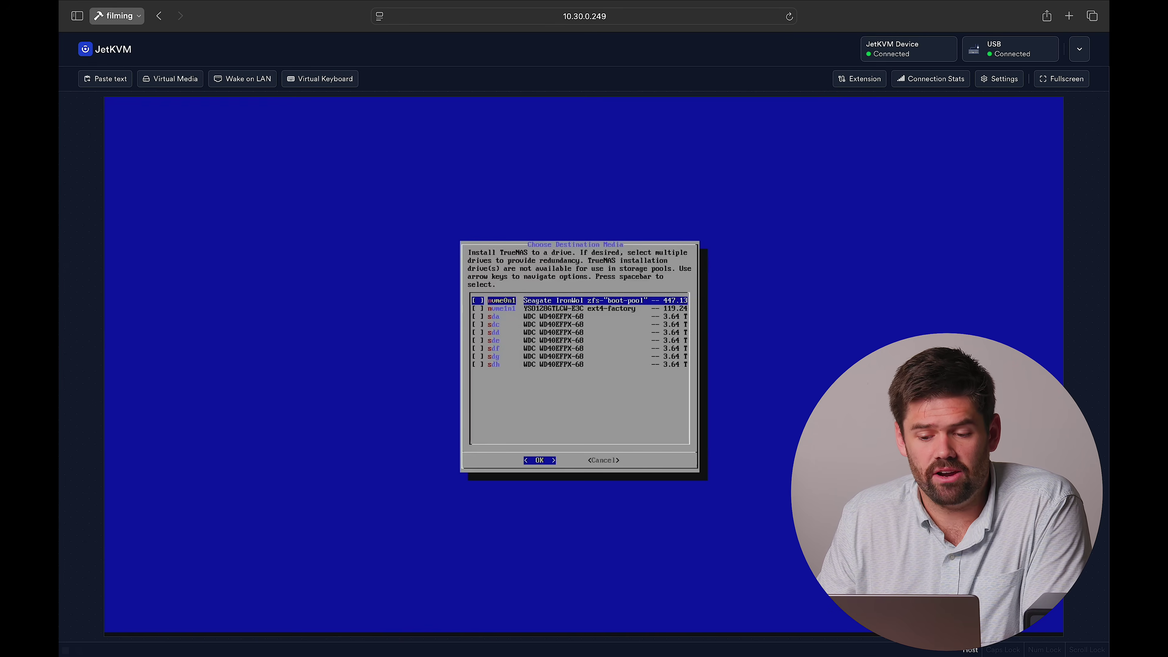
key("Down")
key("Up")
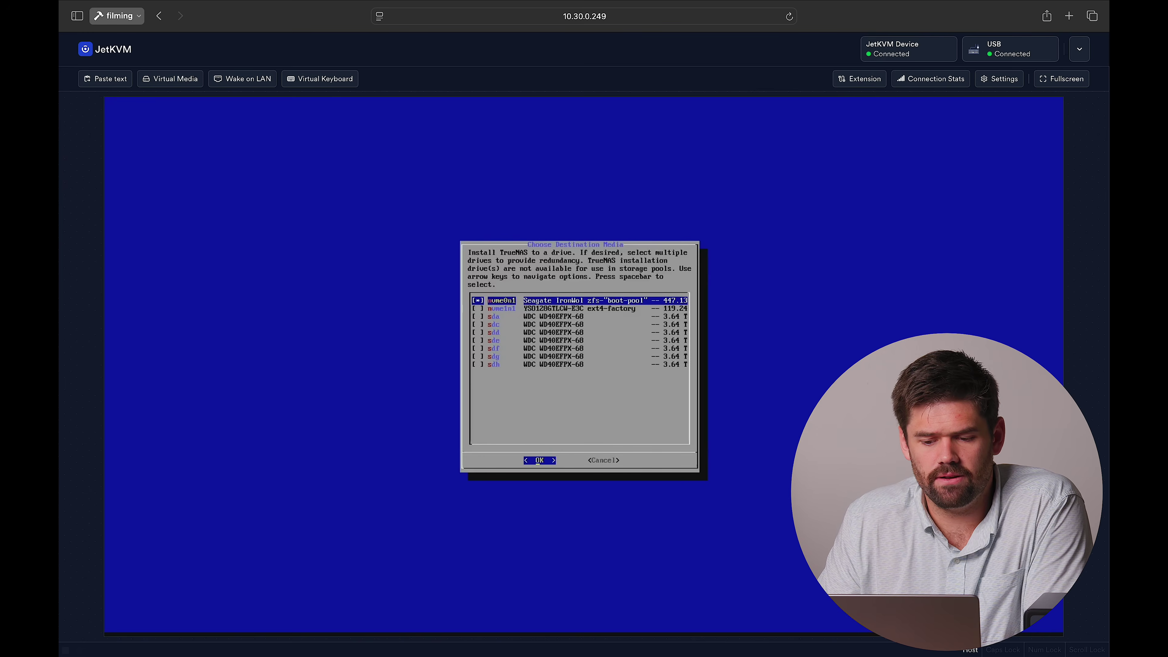
key("Down")
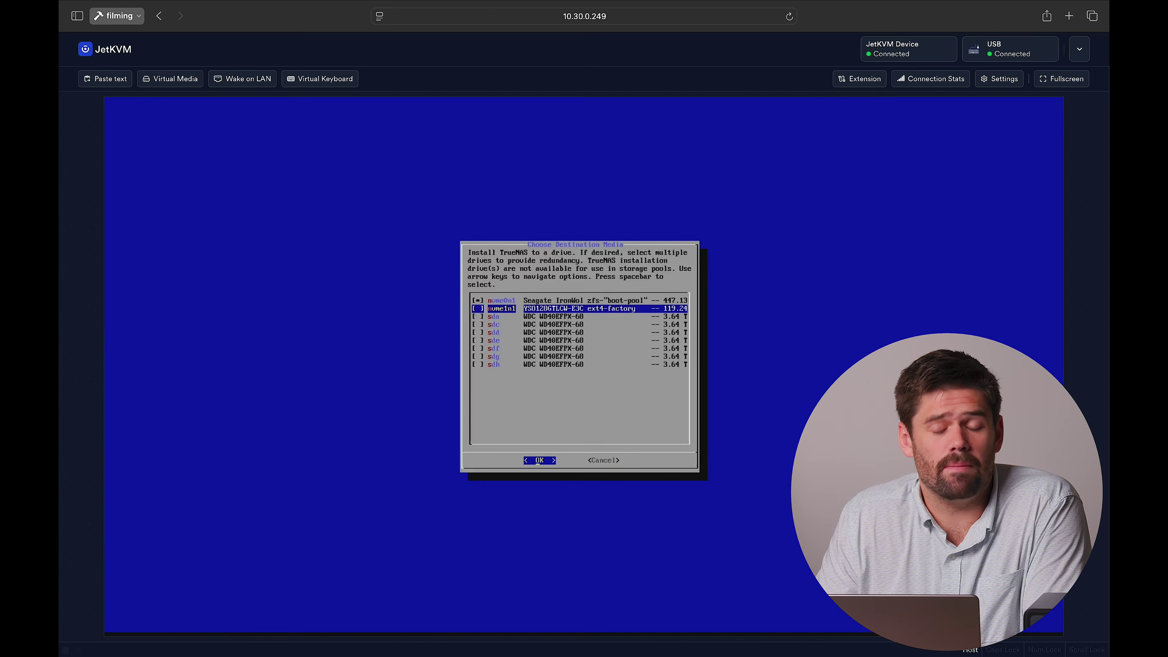
key("Down")
key("Down")
key("Down")
key("Down")
key("Down")
key("Down")
key("Down")
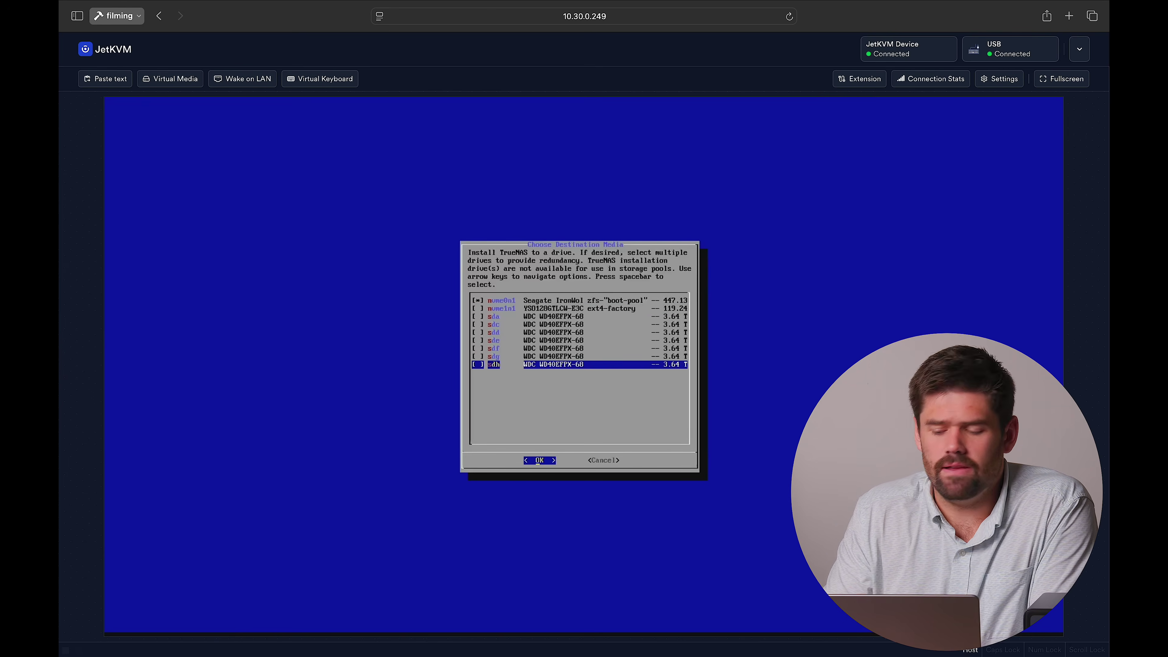
key("Return")
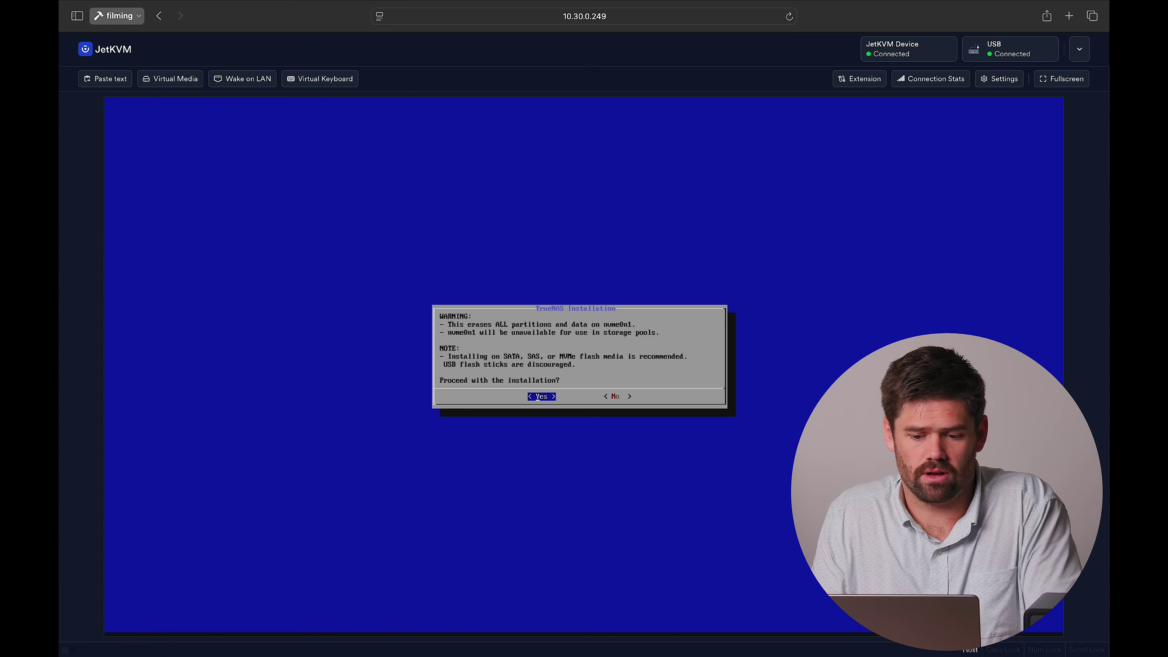
key("Return")
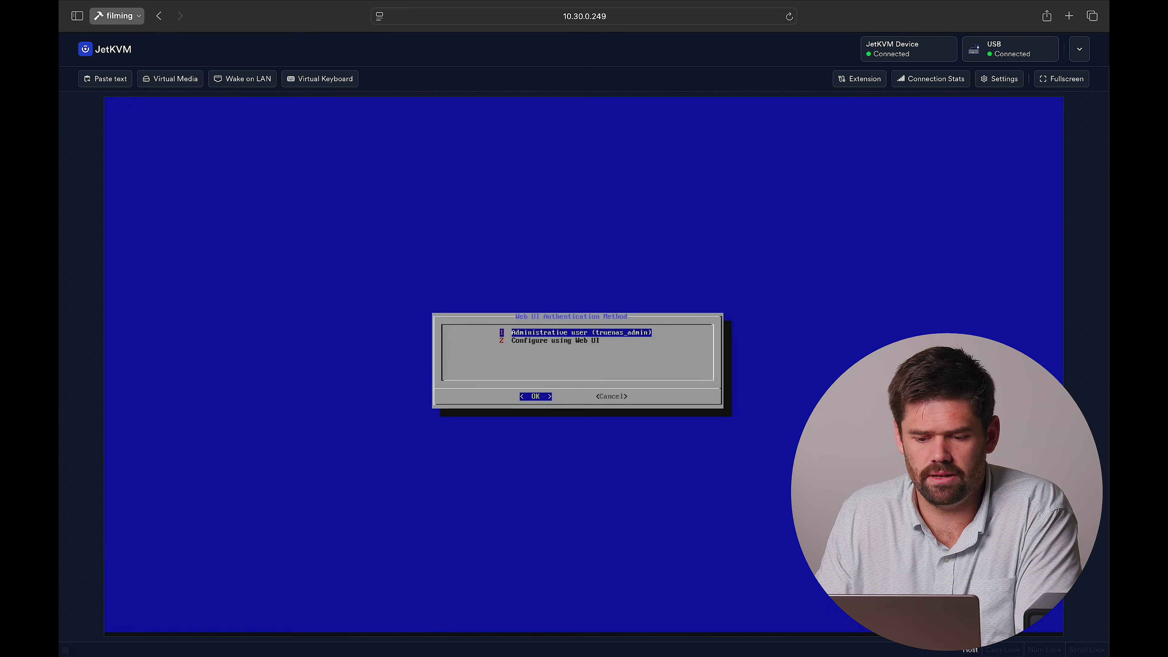
Choose Administrative user login, enter and confirm its password, then dismiss Installation Succeeded
key("Down")
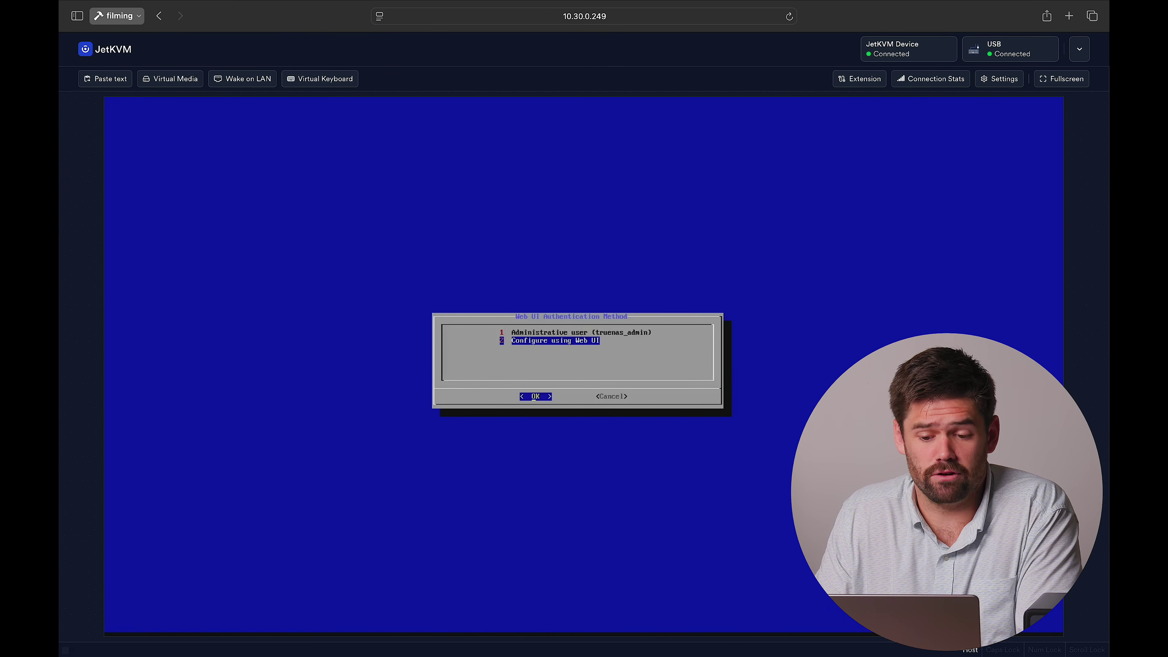
key("Up")
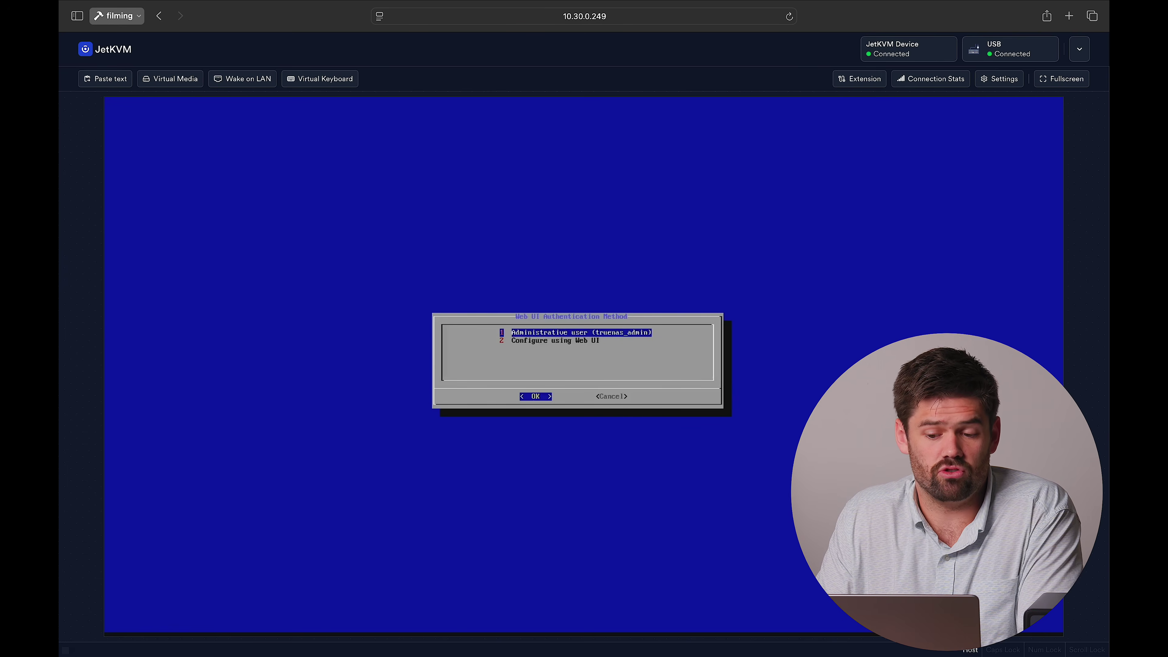
key("Return")
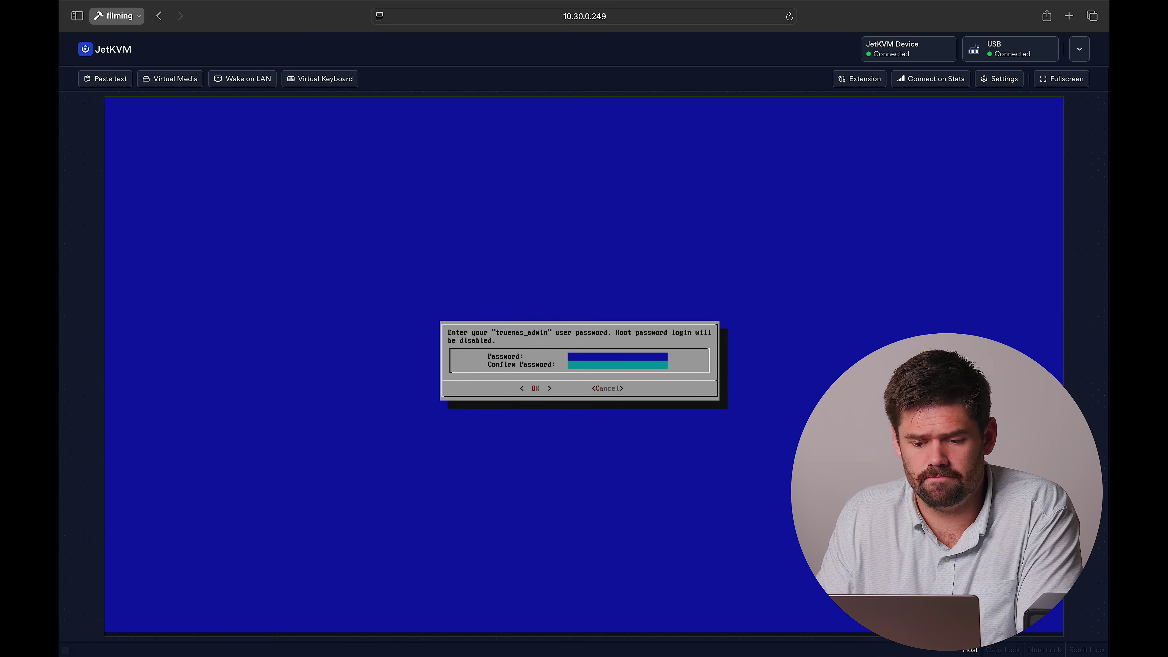
type("*")
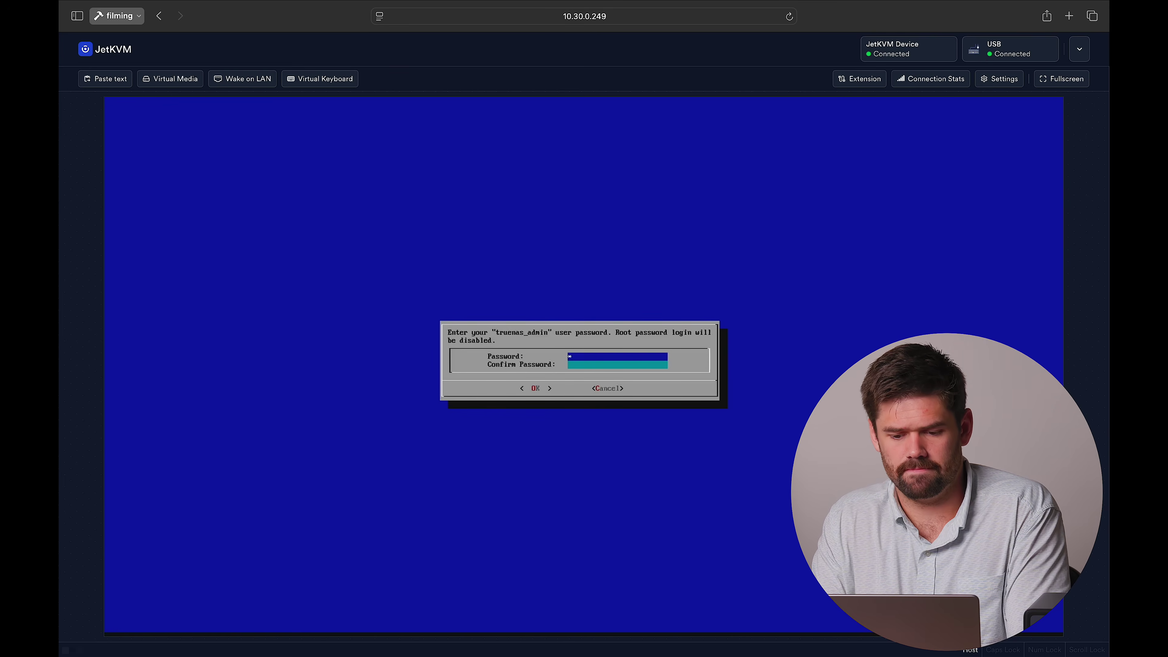
type("*********")
key("Down")
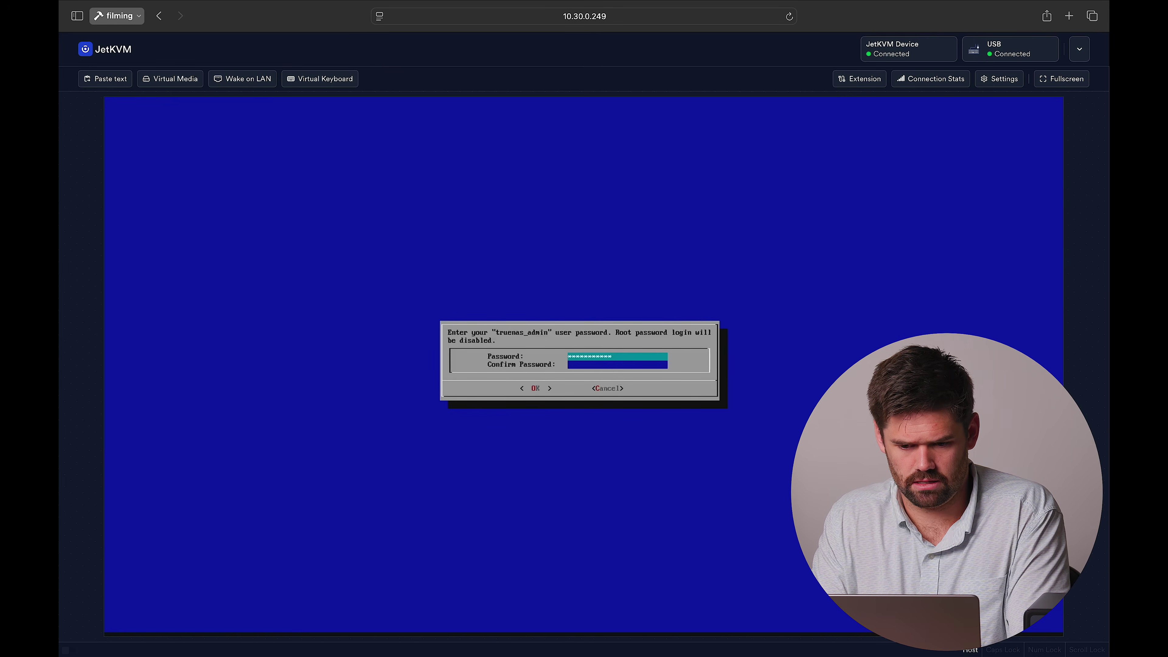
type("***********")
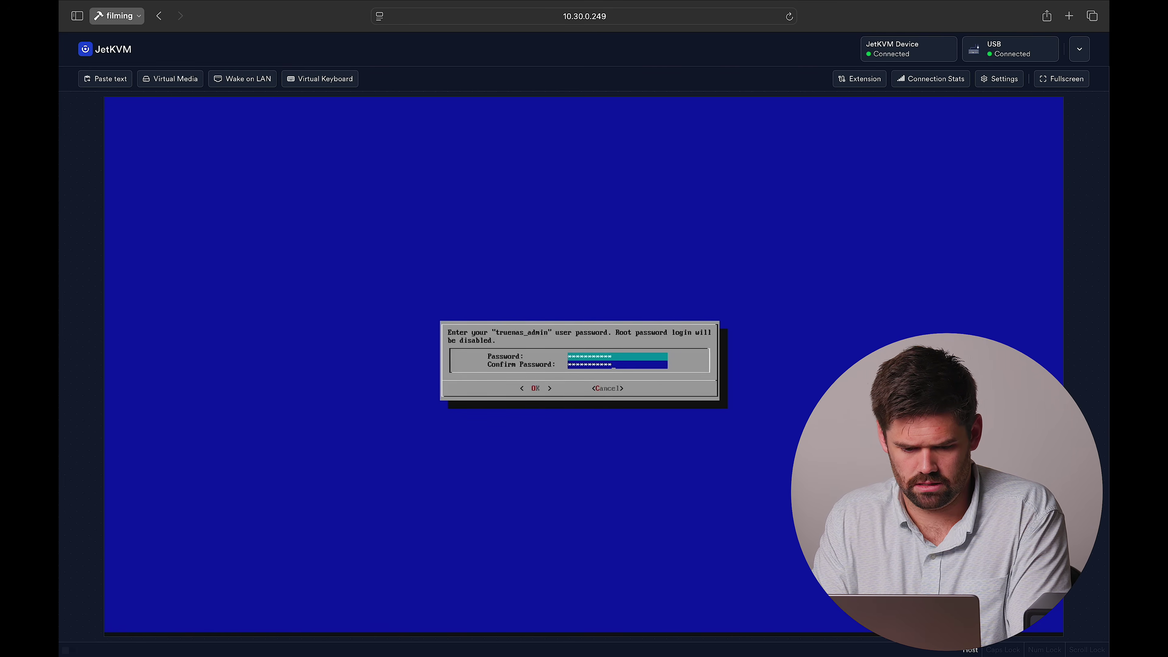
key("Return")
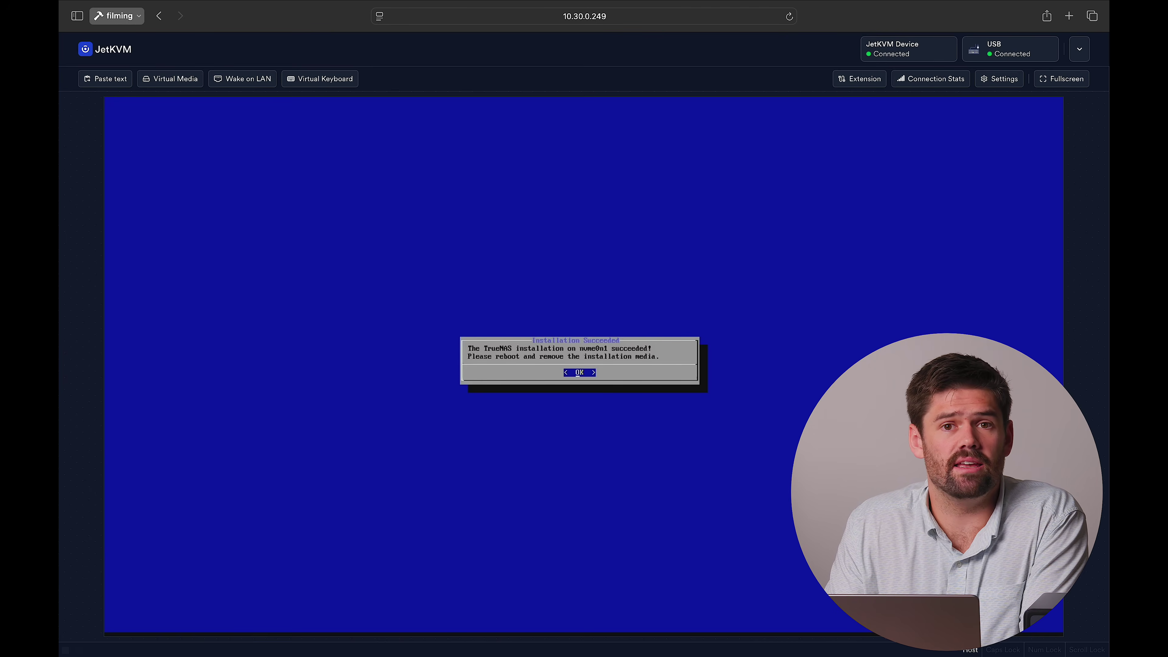
key("Return")
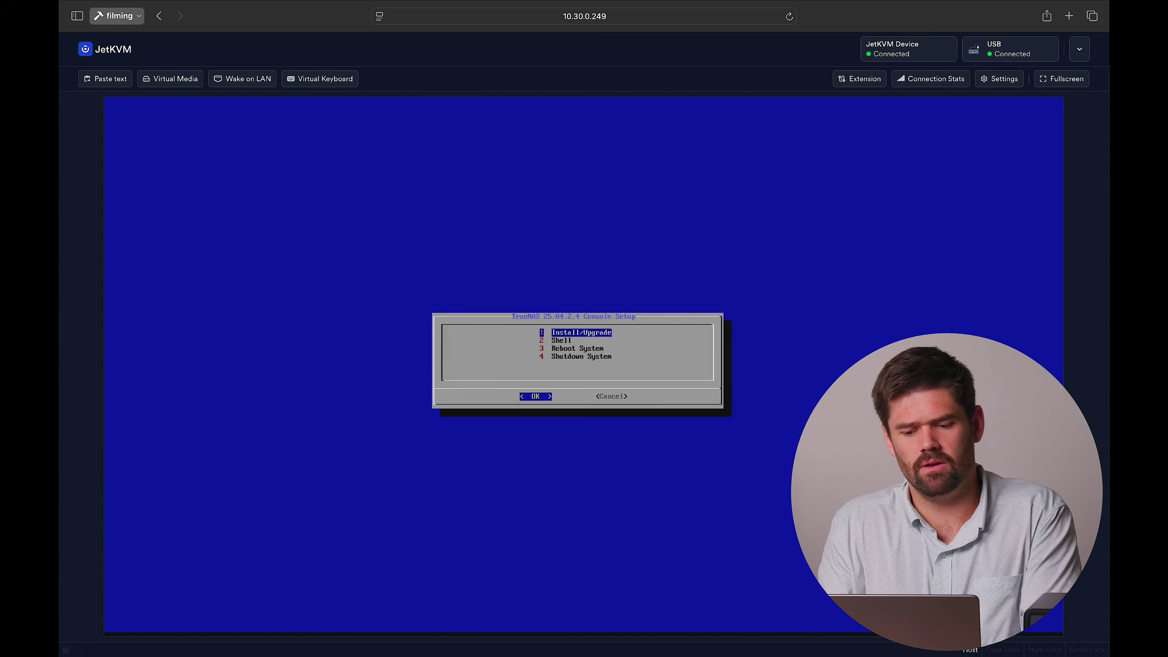
Pick option 3, Reboot System, in the TrueNAS Console Setup menu
key("3")
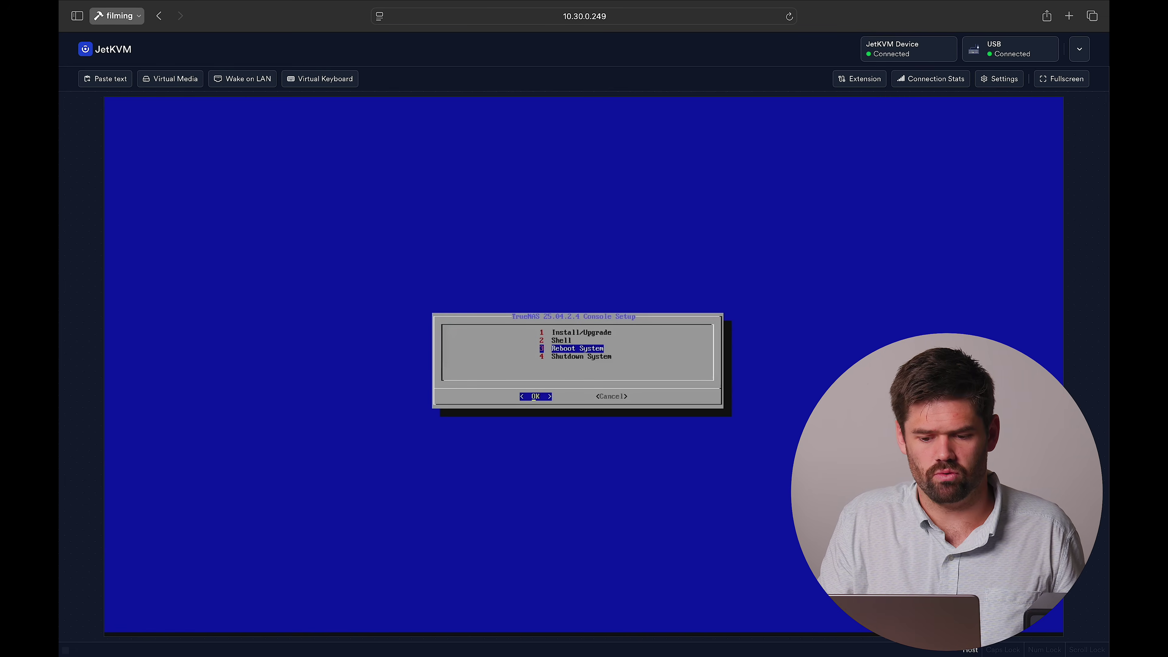
key("Return")
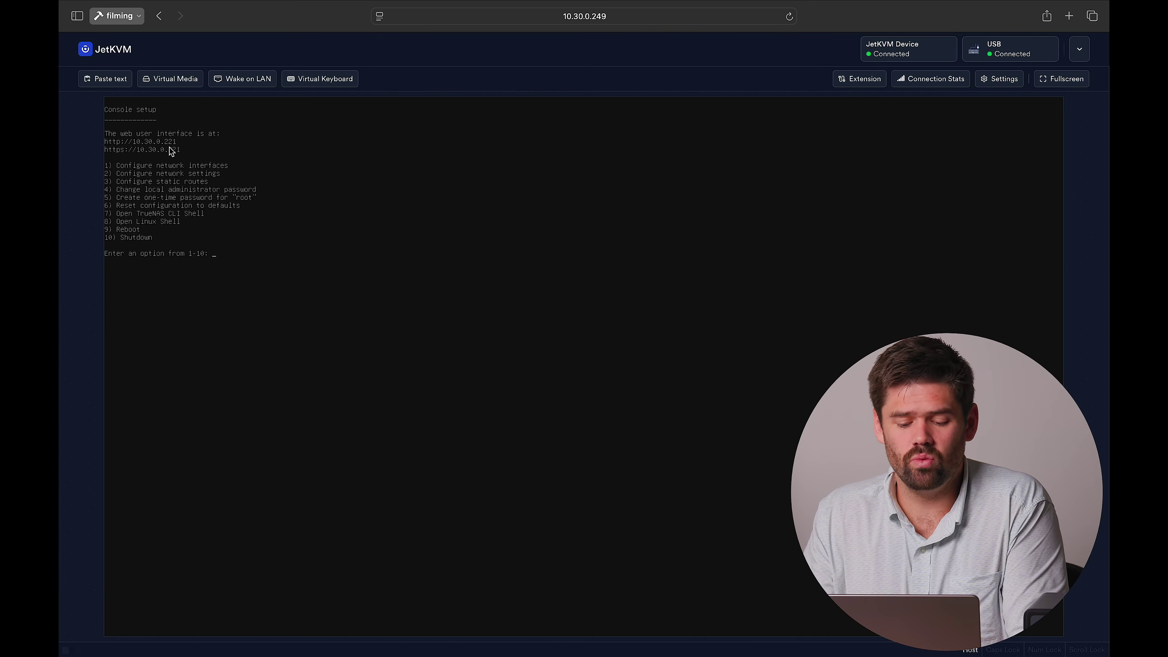
Load 10.30.0.221 in a new browser tab
key("super+t")
type("10.30")
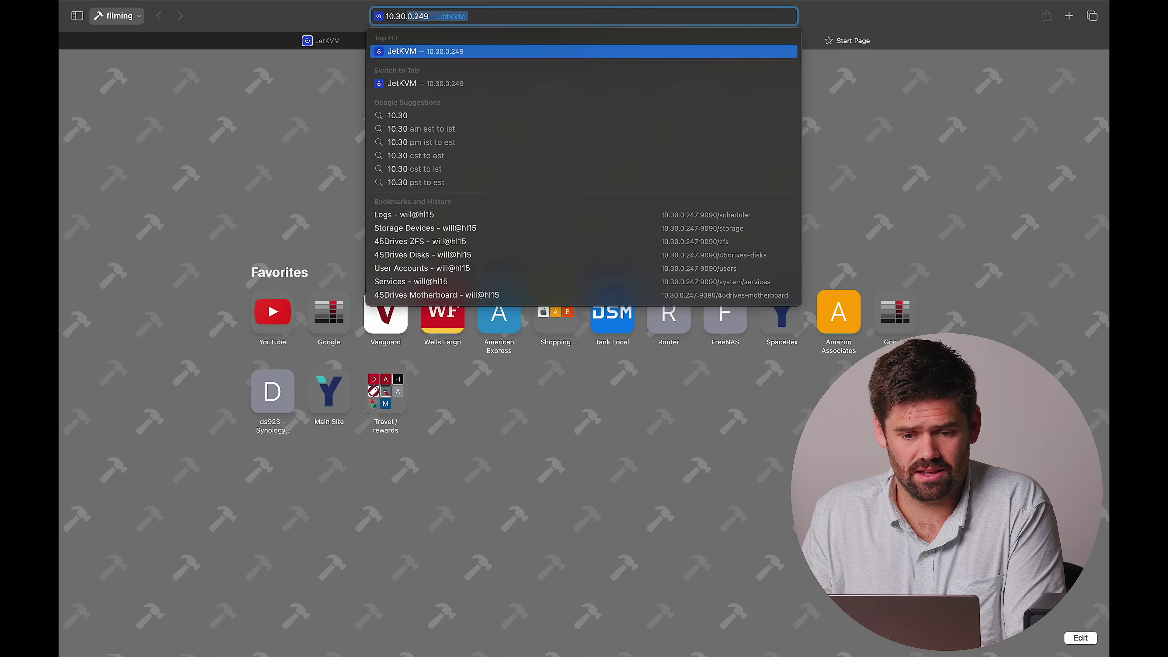
type(".0.221")
key("Return")
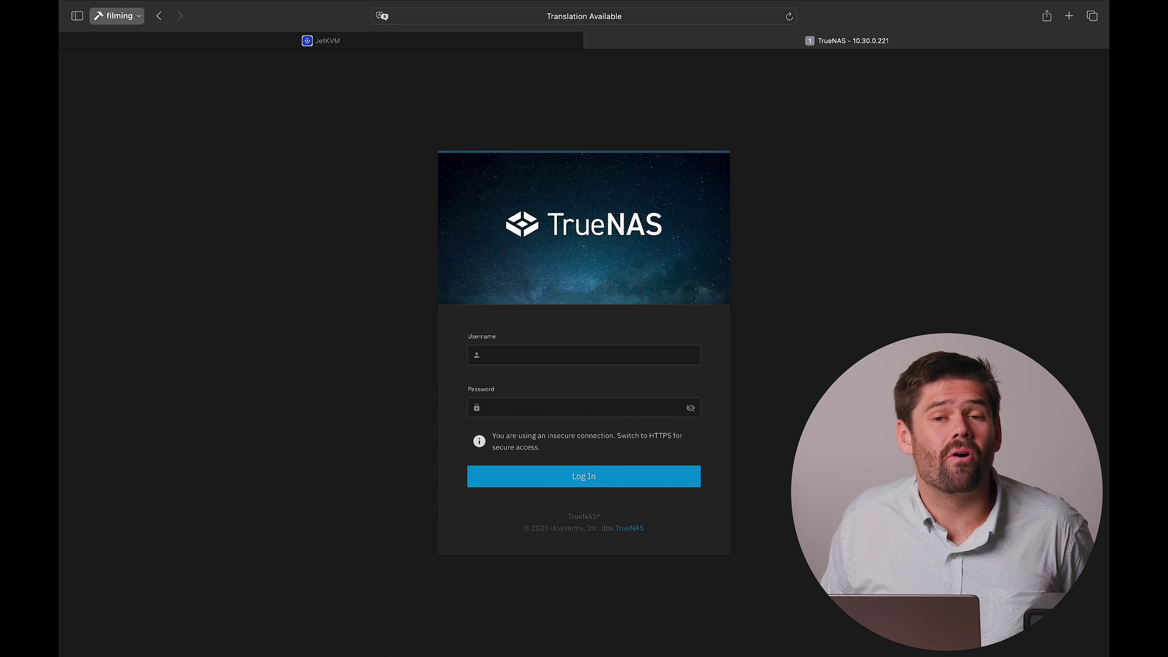
Sign in with the admin username and password, then look over the Dashboard
left_click(568, 356)
type("True")
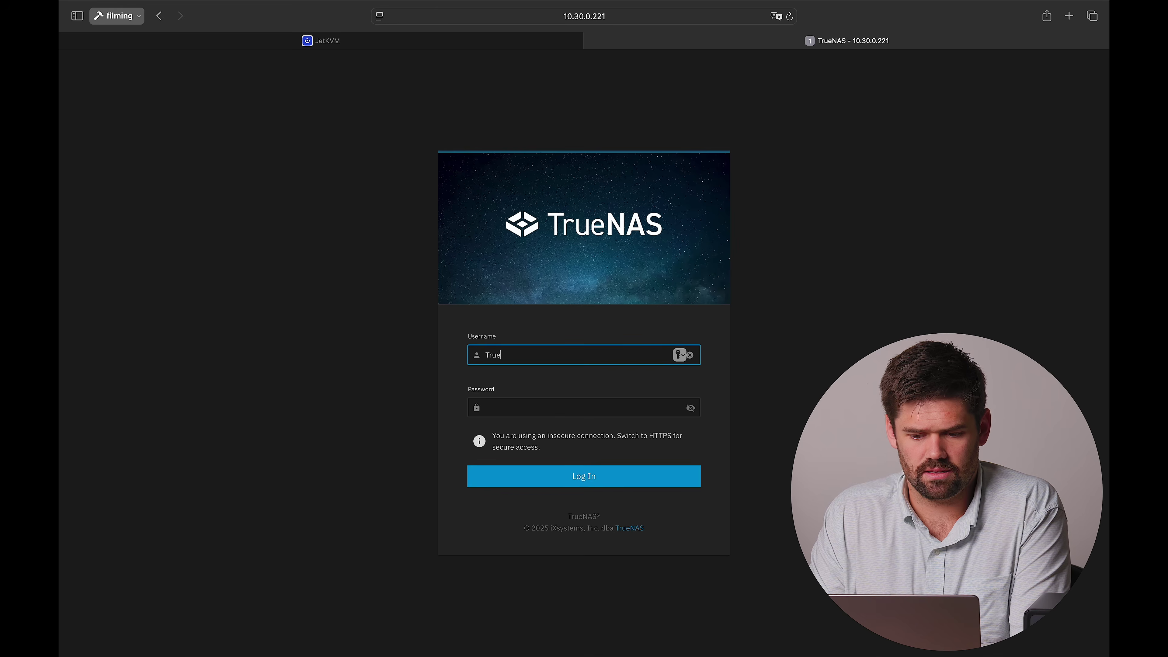
type("nas_admin")
key("Tab")
type("••••")
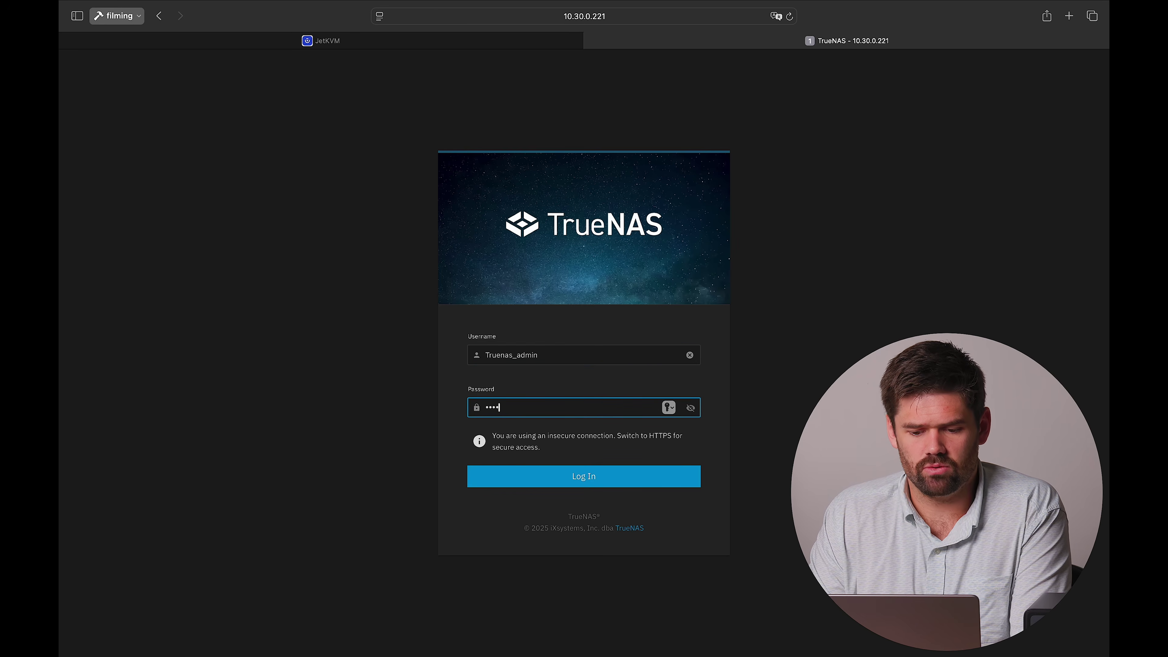
type("••••••")
key("Return")
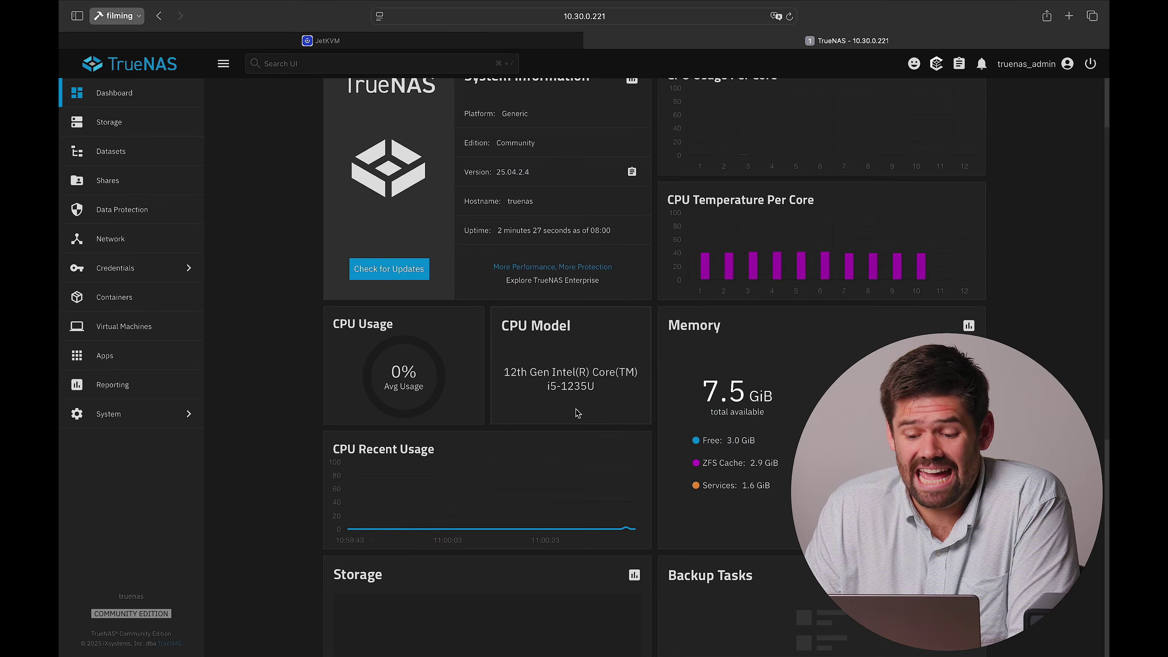
scroll(577, 412, "down", 5)
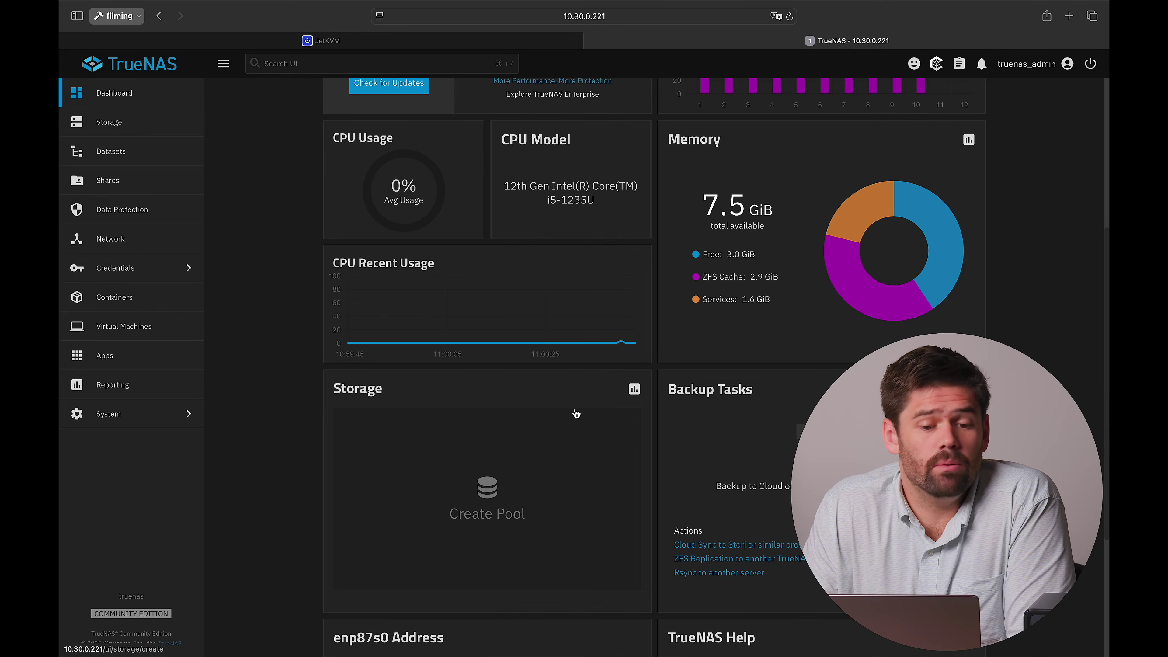
scroll(575, 413, "up", 6)
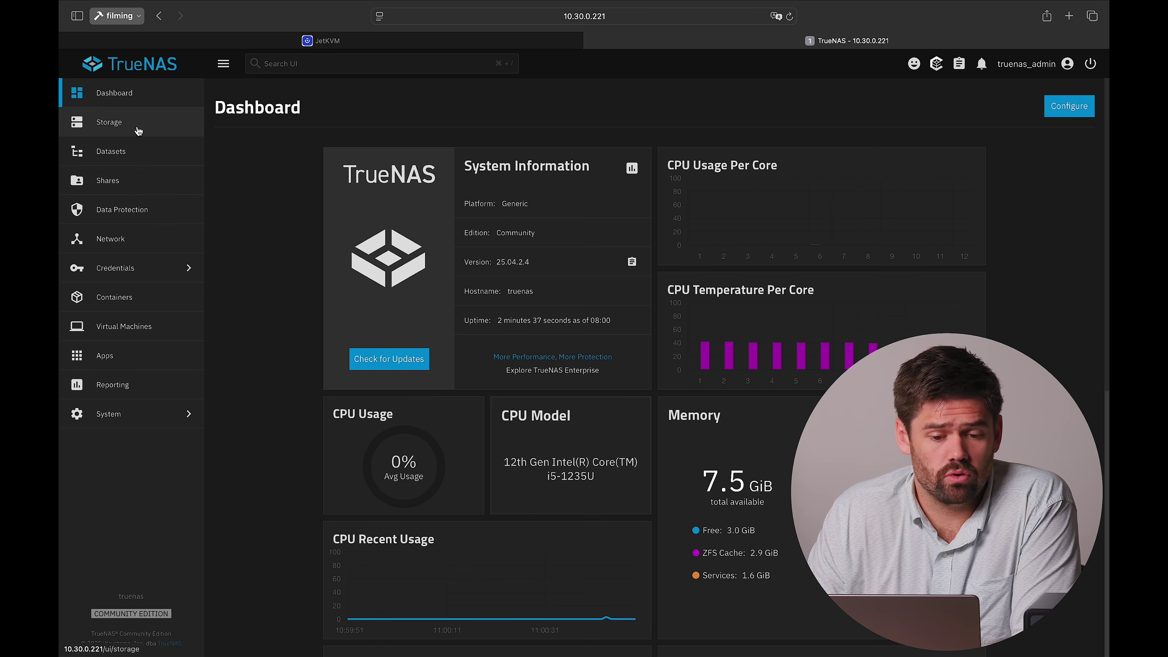
Start a new pool from Storage and name it HDD01
left_click(138, 132)
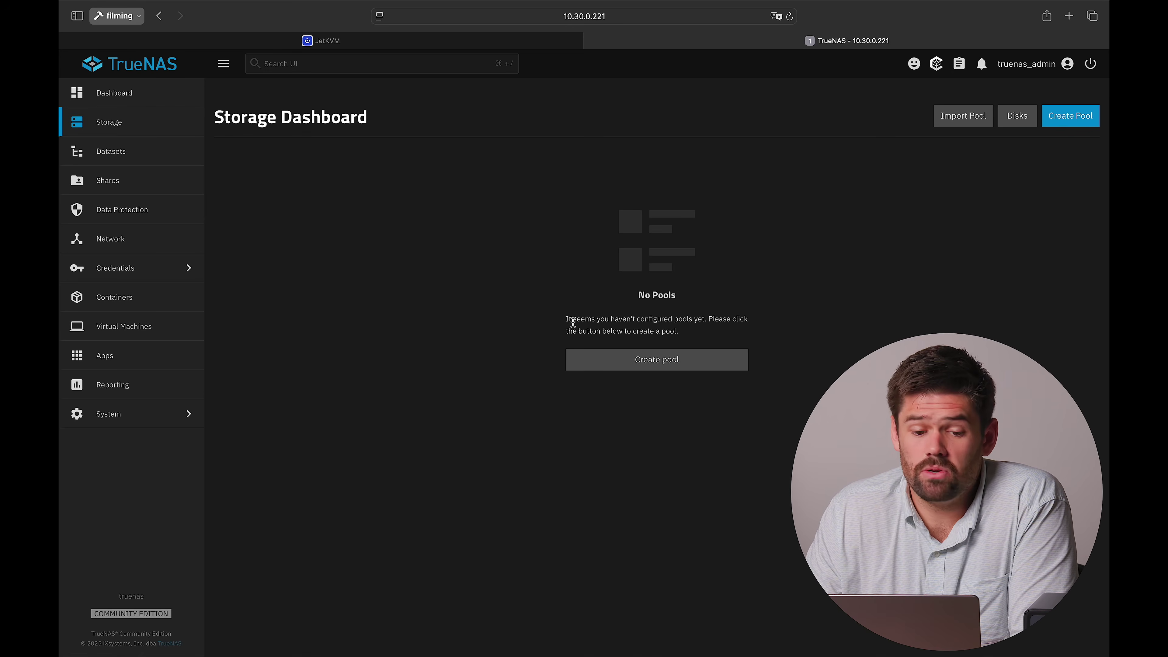
left_click(656, 360)
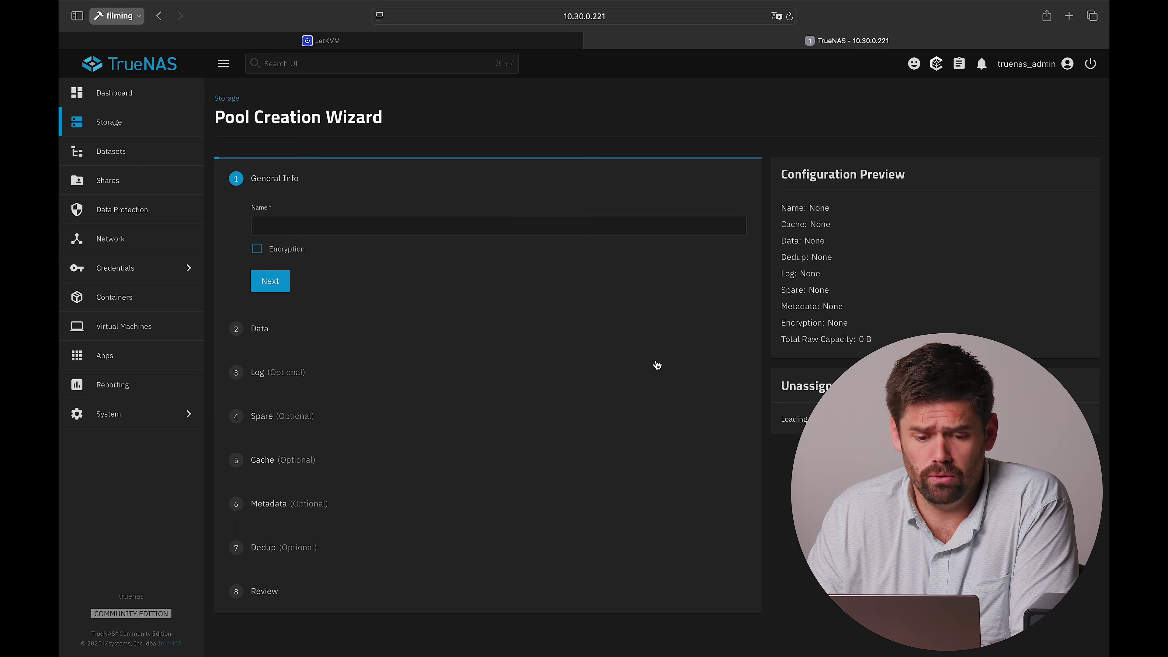
left_click(289, 226)
type("HDD01")
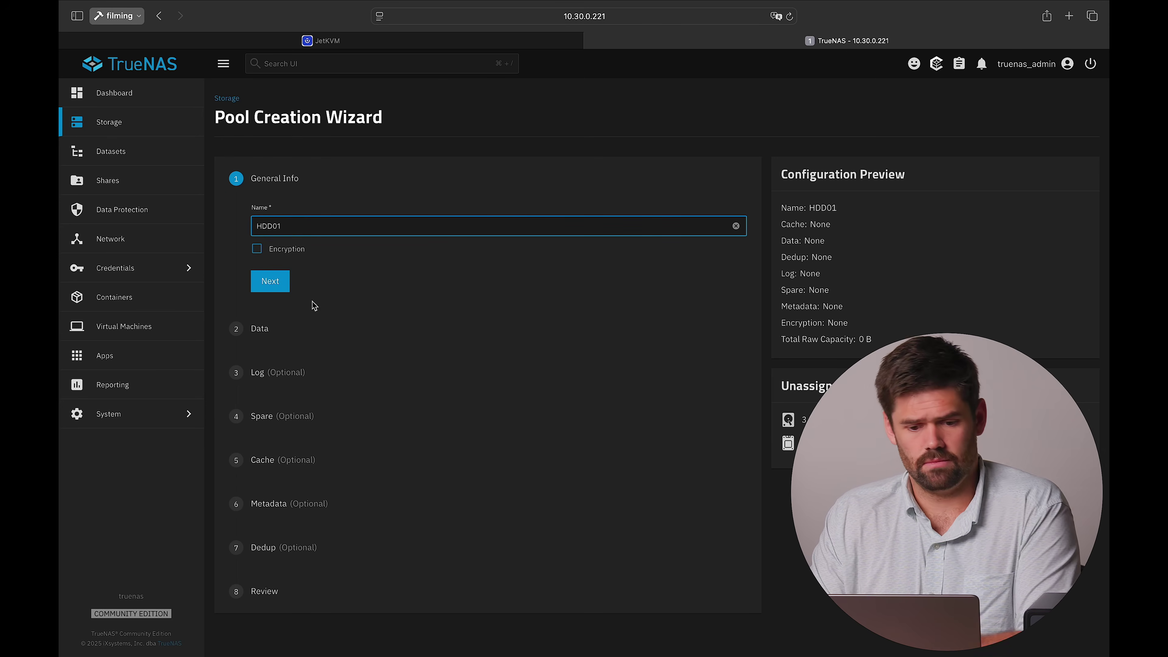
left_click(274, 283)
Set the data layout to RAIDZ2 with 3.64 TiB HDDs and width 7
left_click(339, 293)
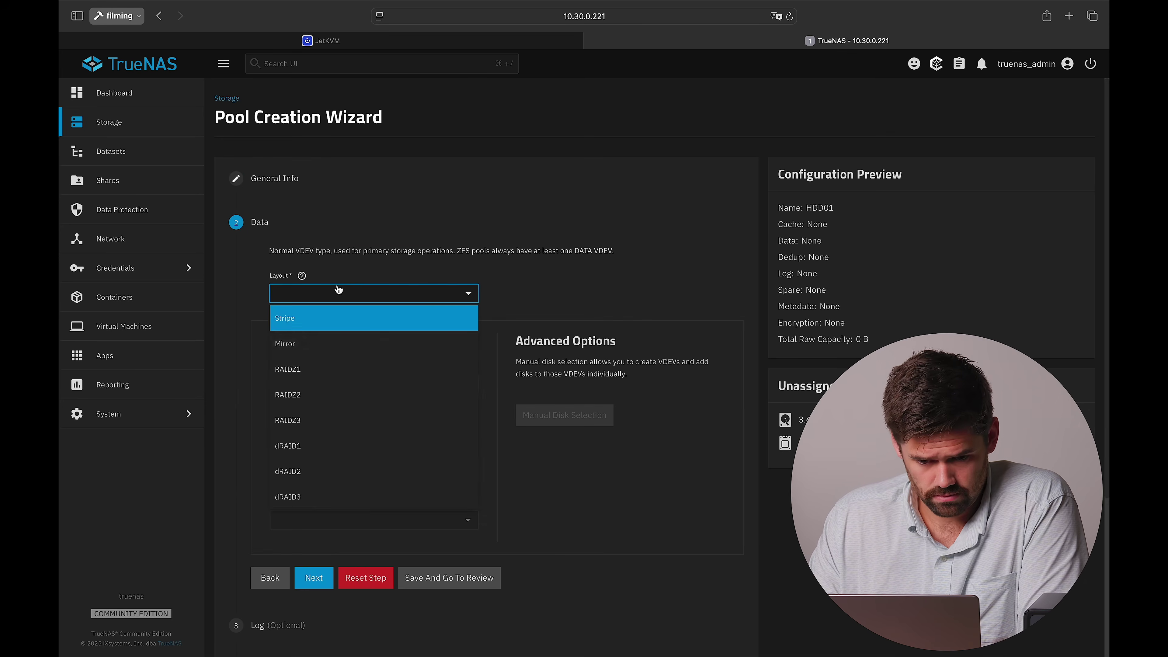
left_click(313, 392)
left_click(314, 389)
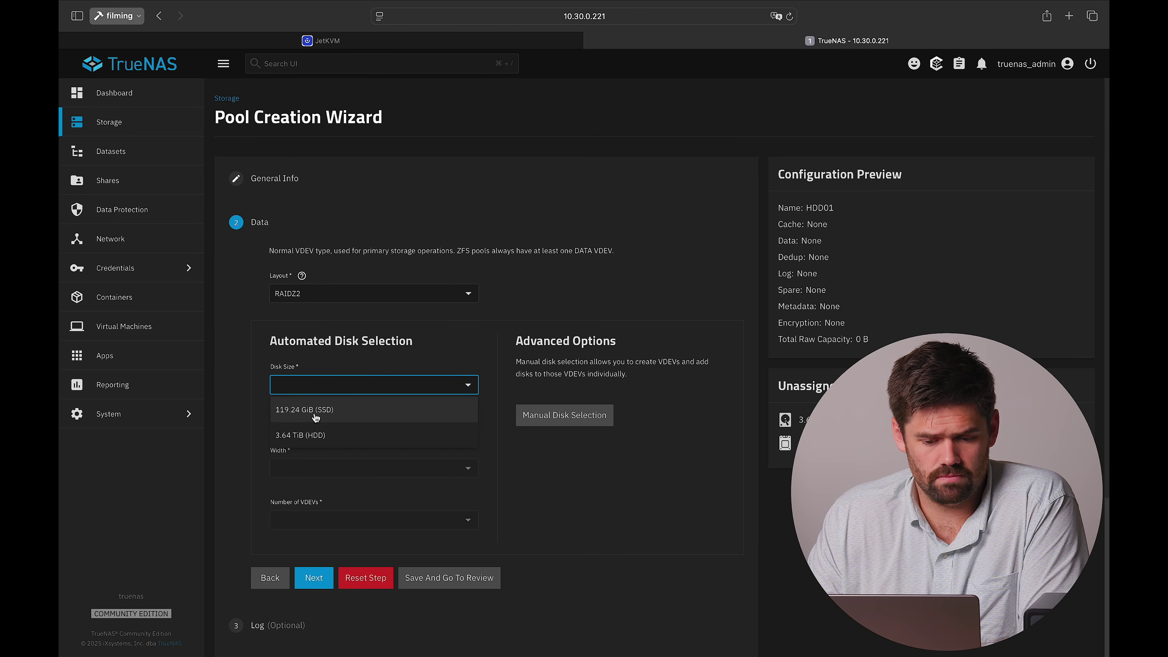
left_click(325, 433)
left_click(344, 469)
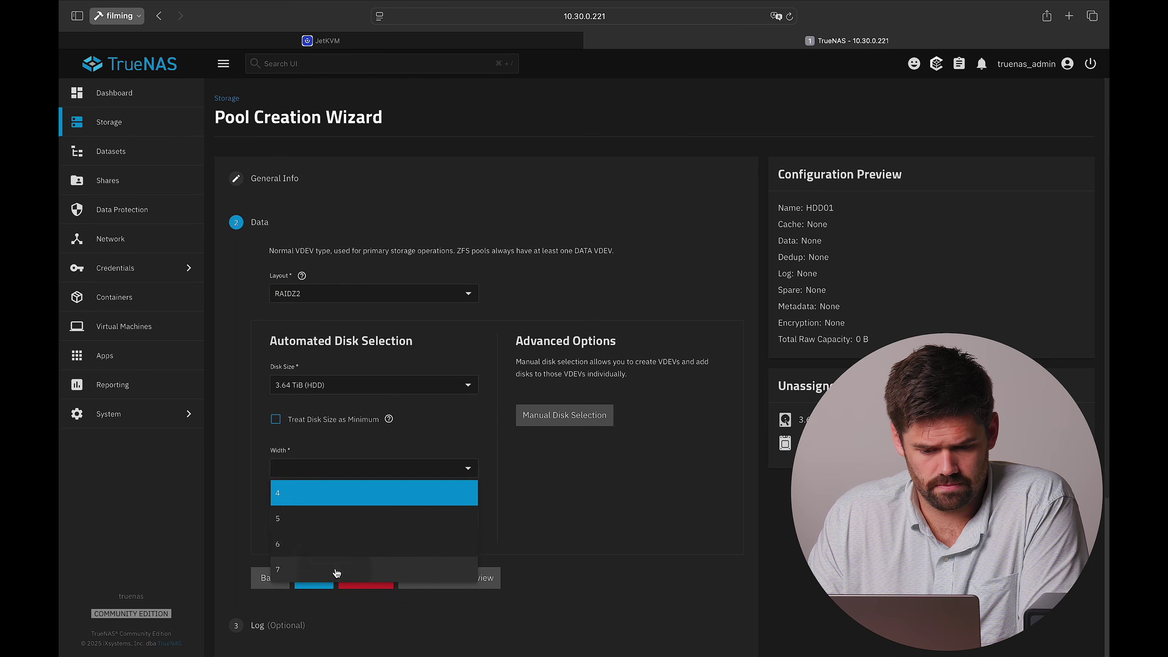
left_click(339, 572)
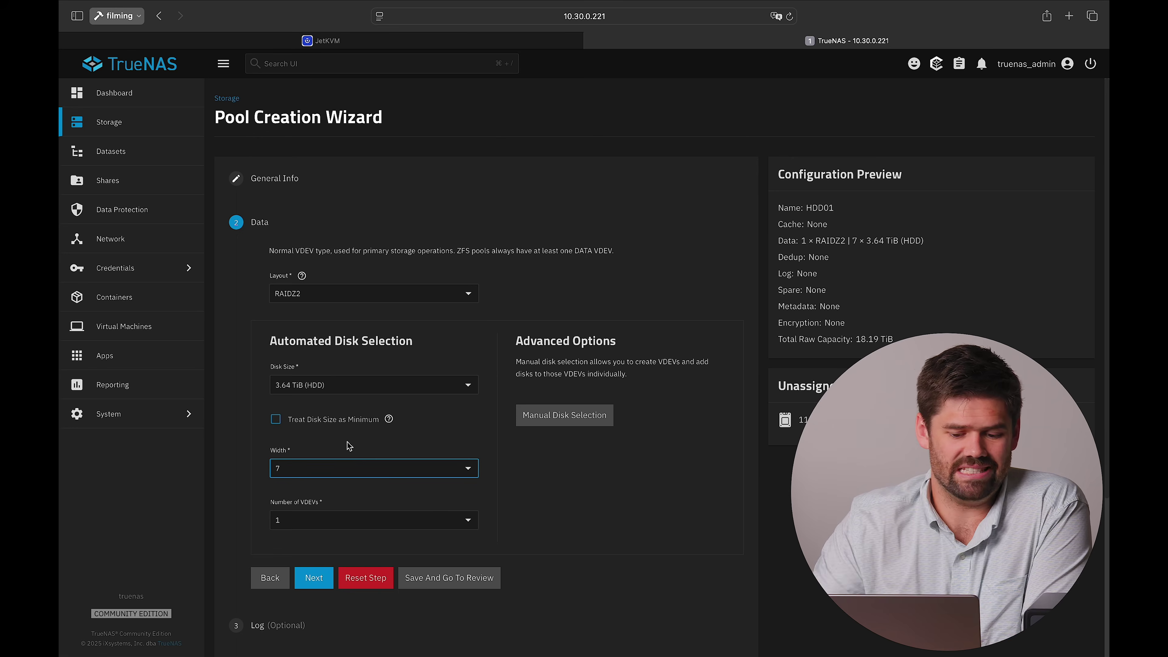
Review the RAIDZ2 topology, then create the pool, confirming the disk-erase warning
left_click(326, 584)
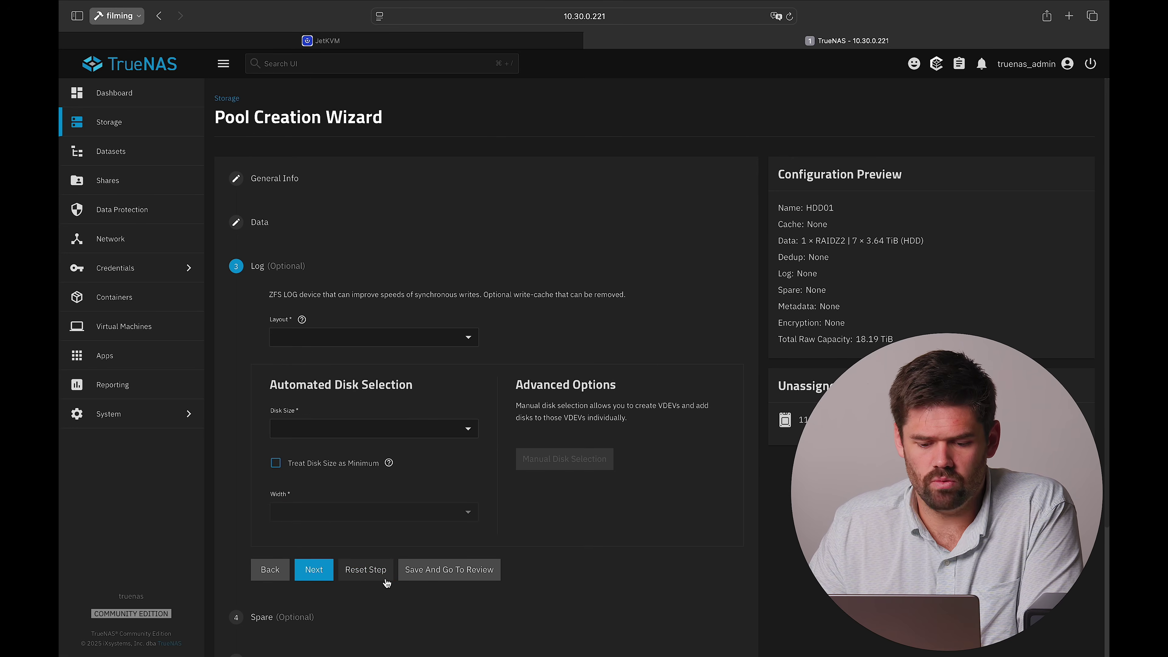
left_click(432, 580)
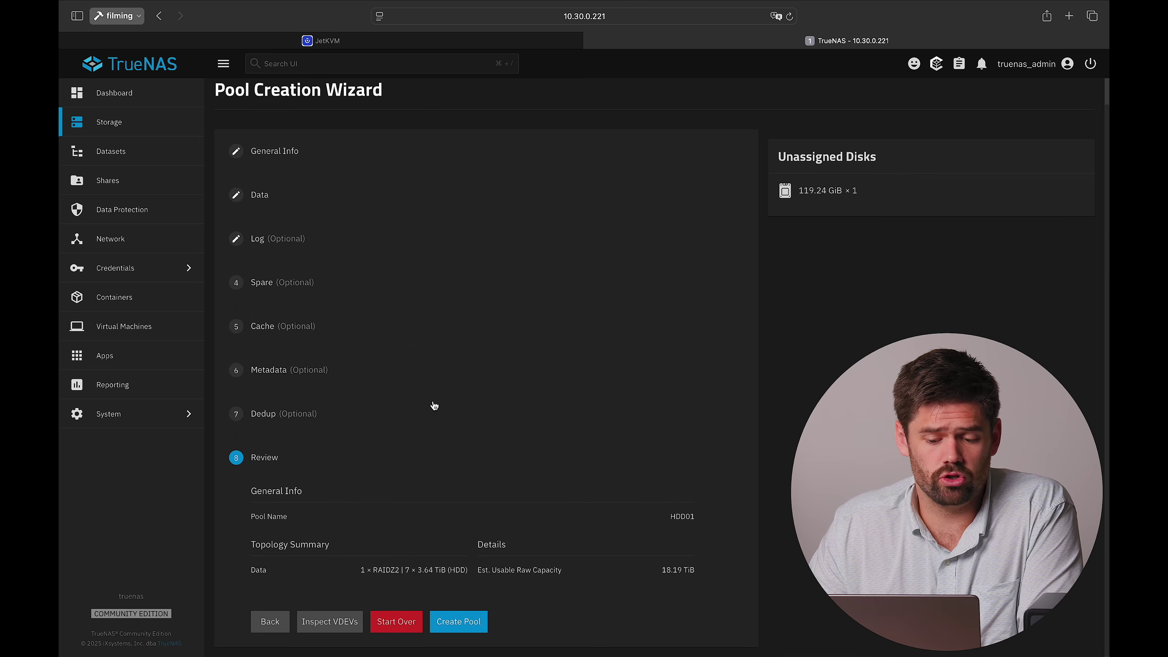
left_click_drag(360, 571, 468, 572)
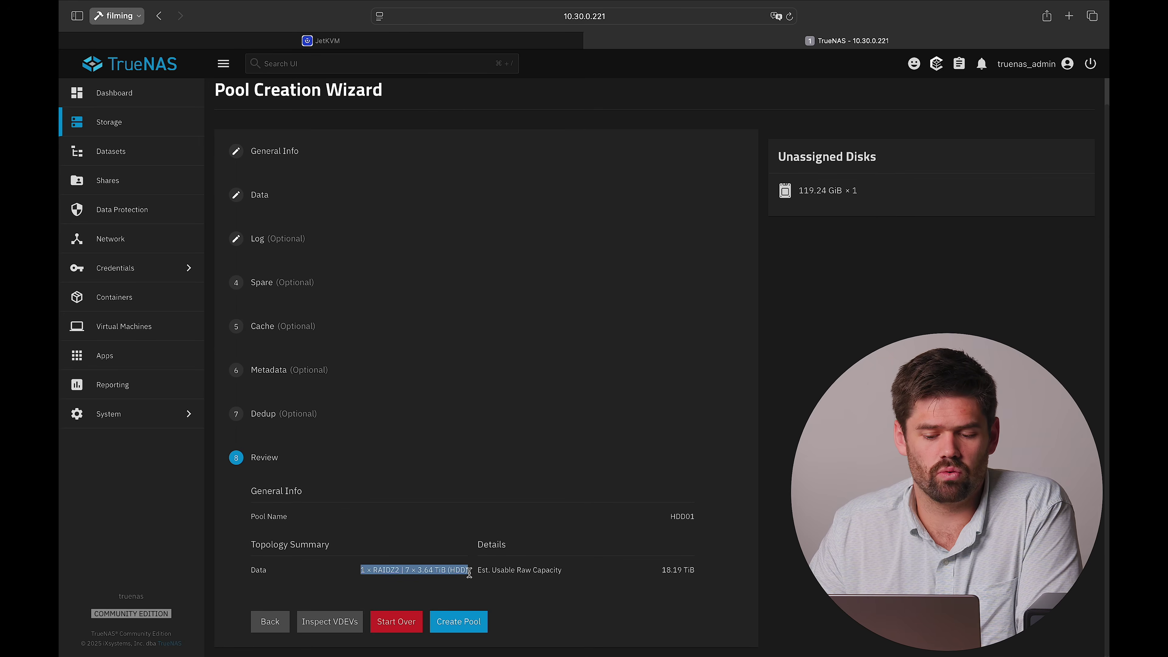
left_click(469, 572)
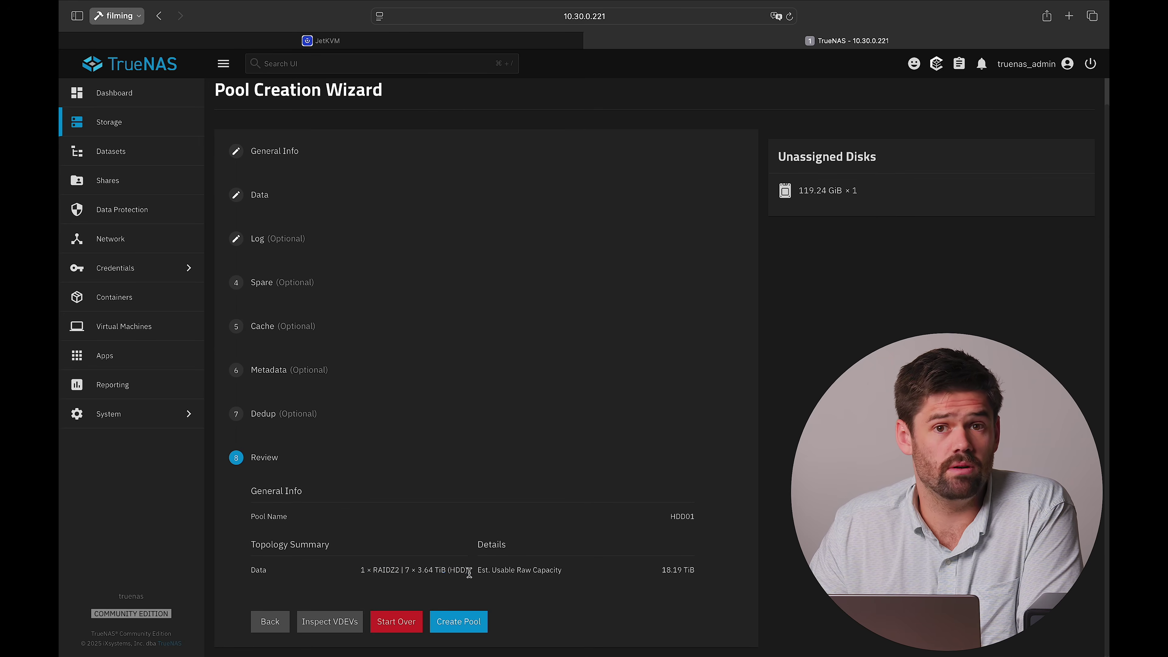
left_click(462, 625)
left_click(505, 386)
left_click(646, 385)
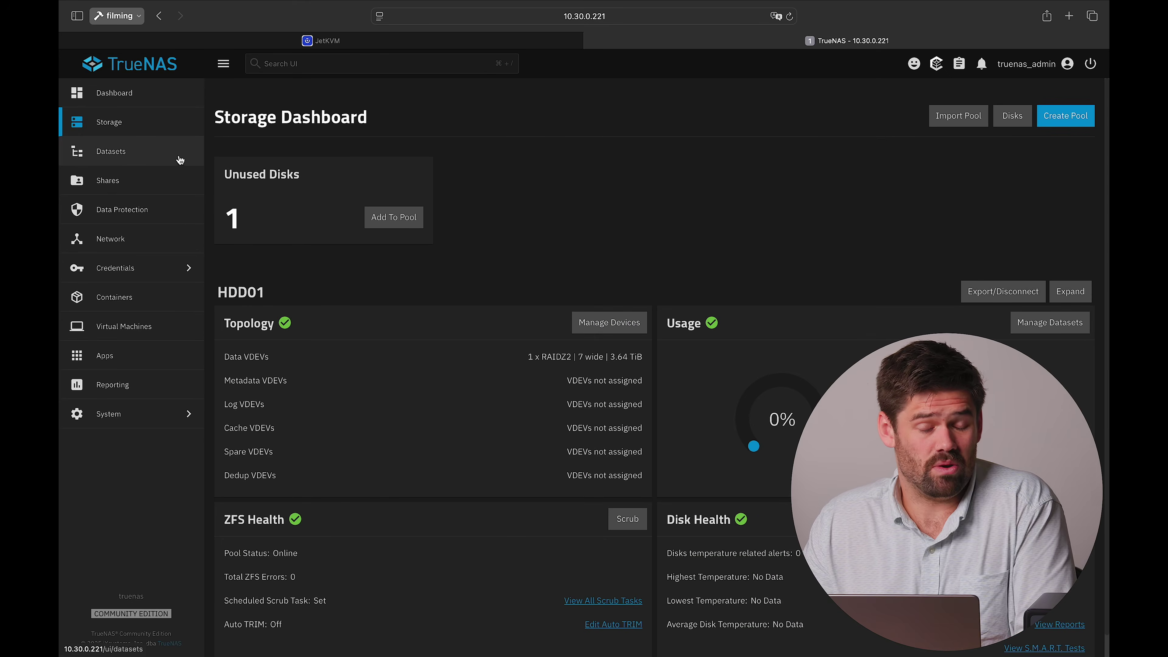
From Datasets, start a new dataset under the HDD01 pool with the Generic preset
left_click(175, 155)
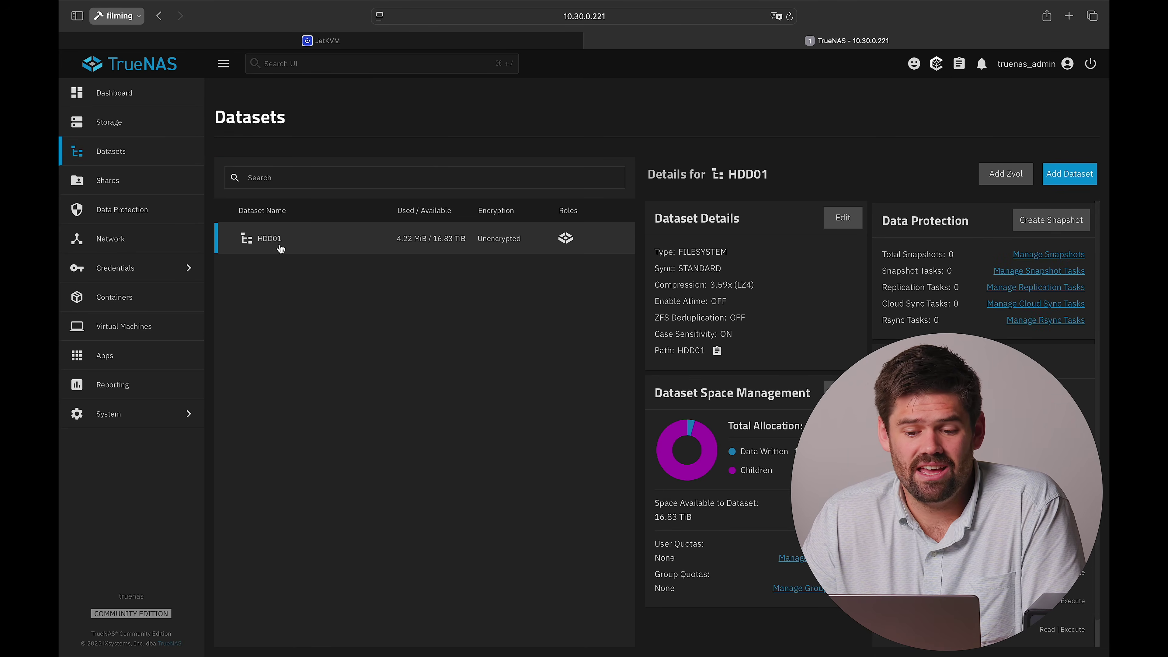
left_click(1057, 180)
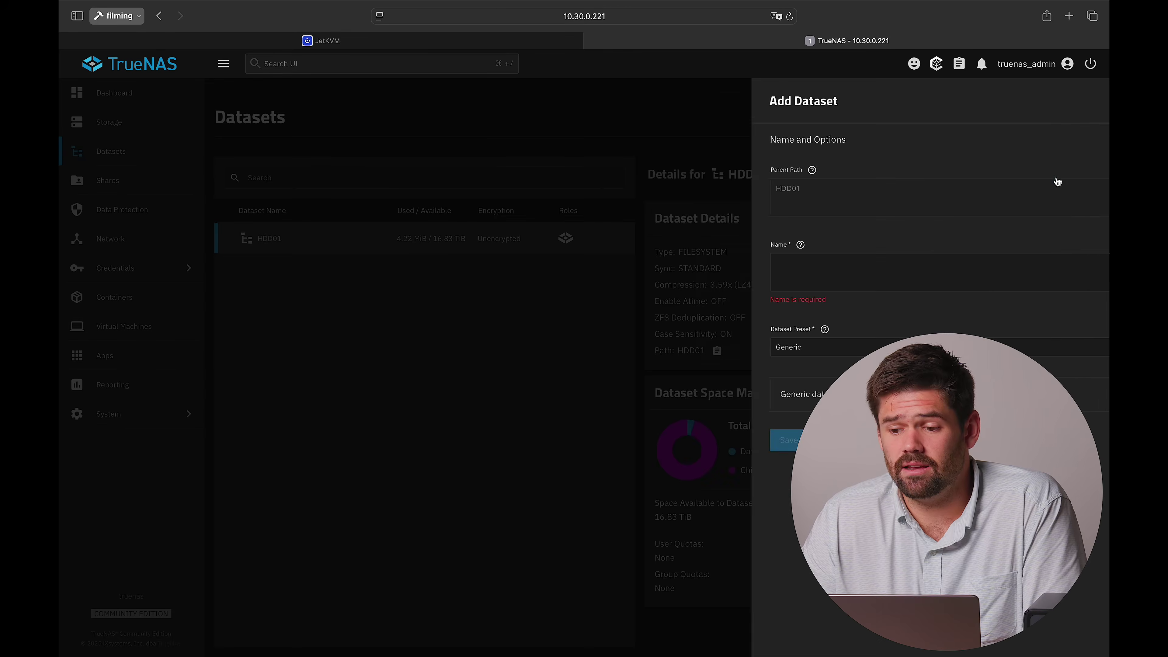